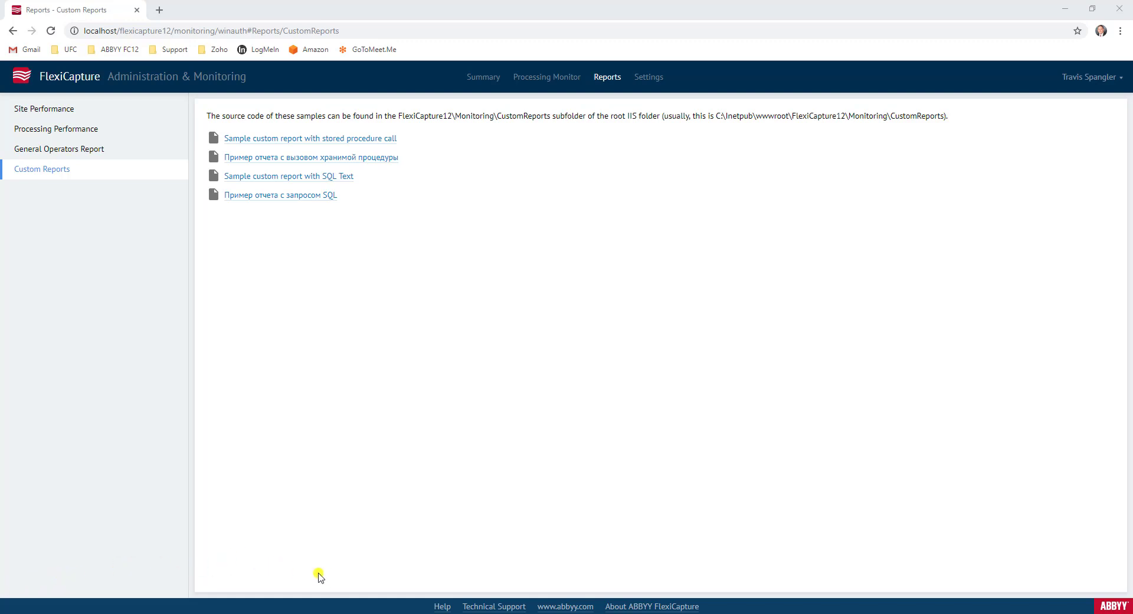
pyautogui.click(346, 613)
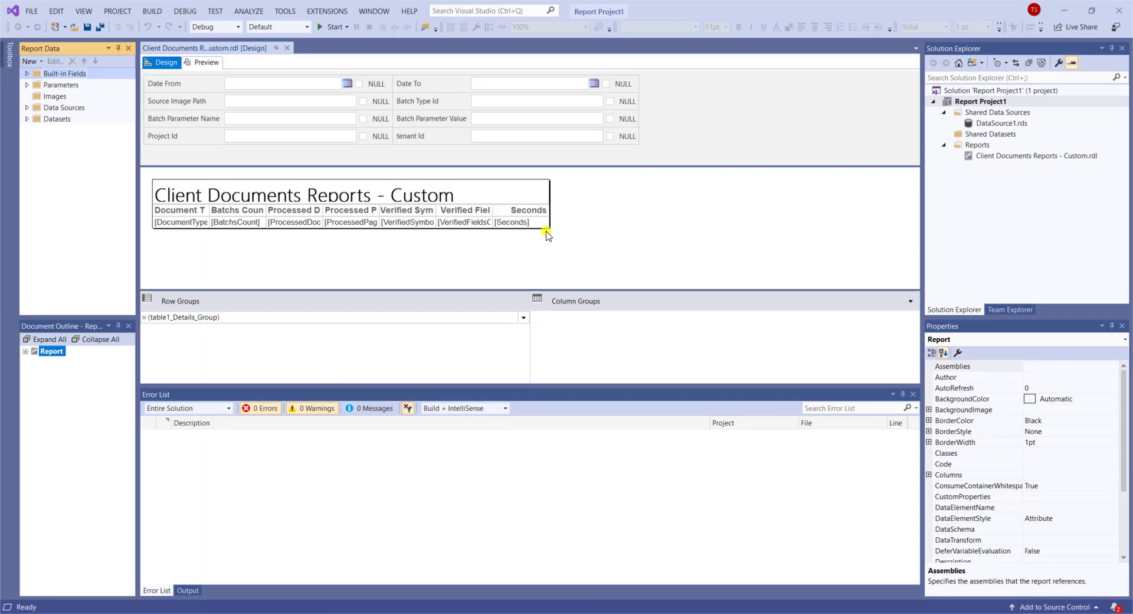
pyautogui.click(34, 11)
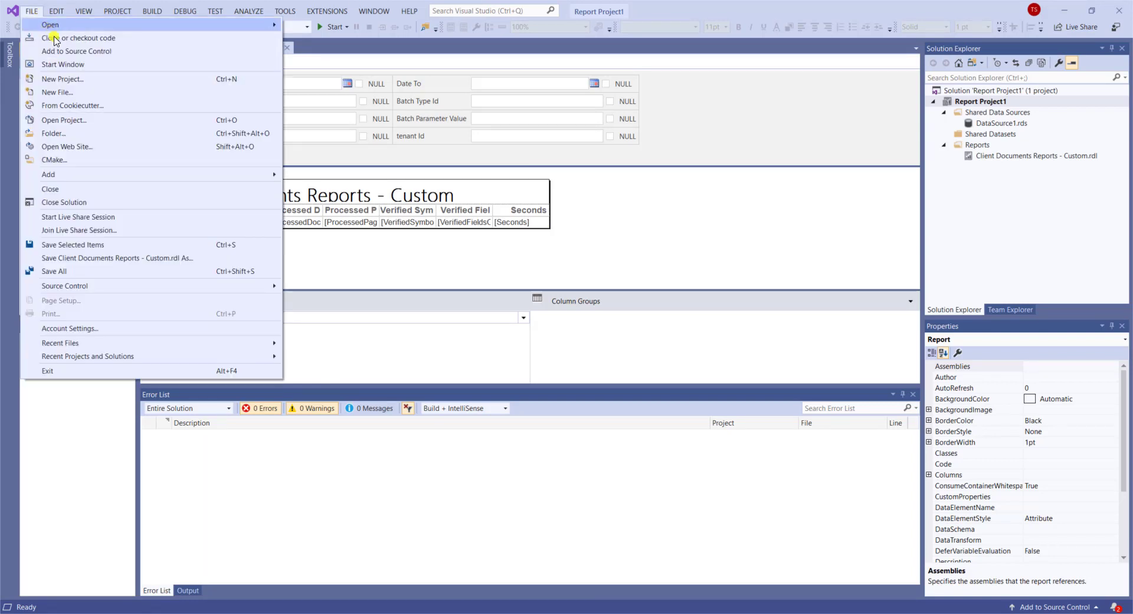
pyautogui.click(68, 78)
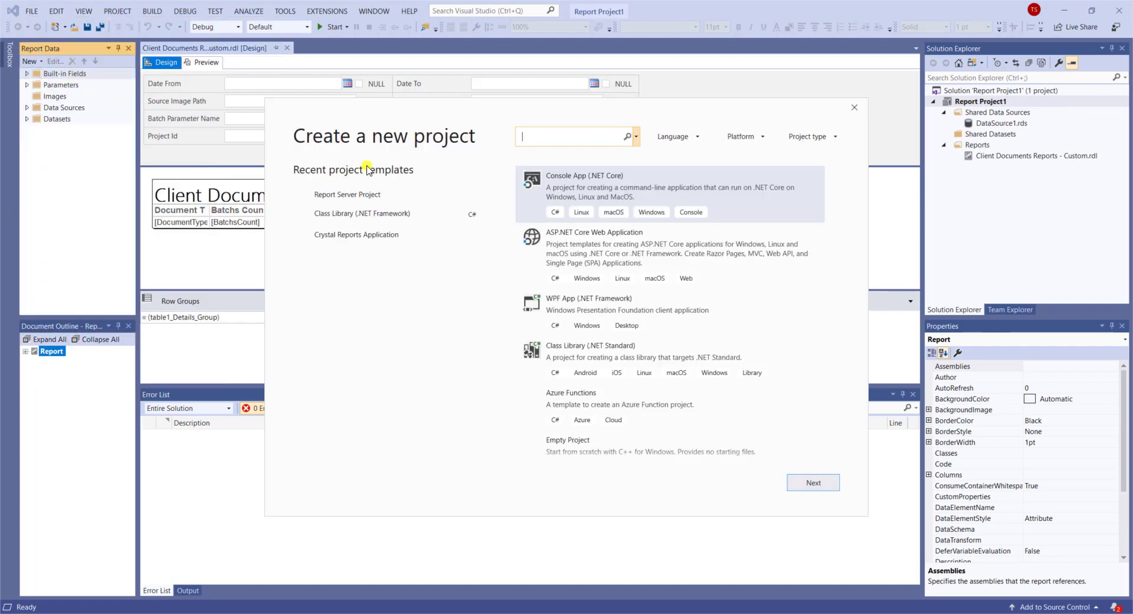
pyautogui.write('report')
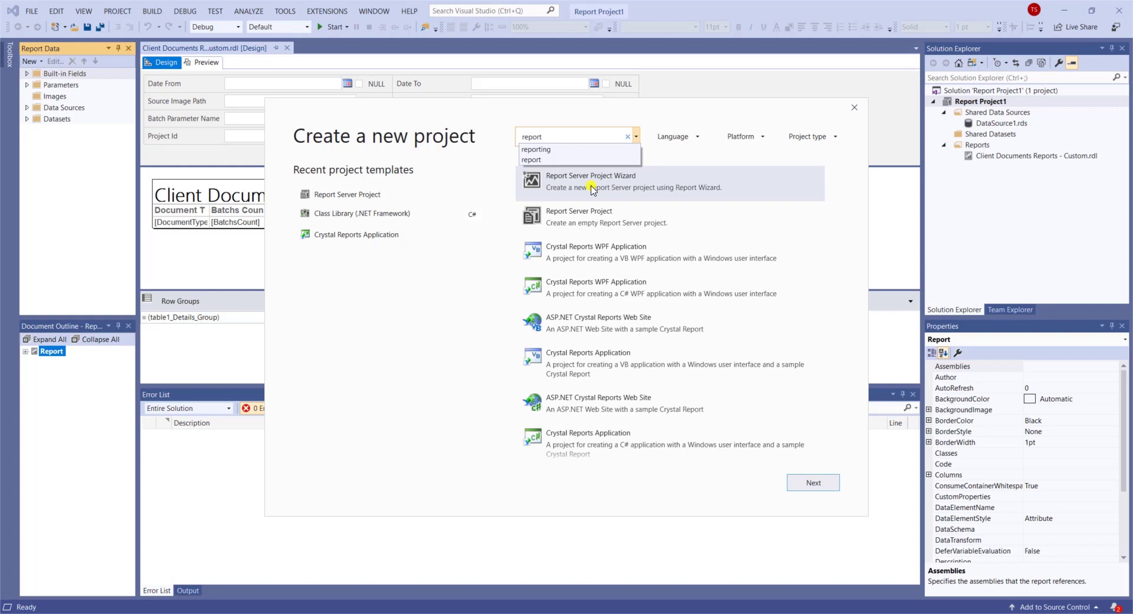
pyautogui.click(655, 218)
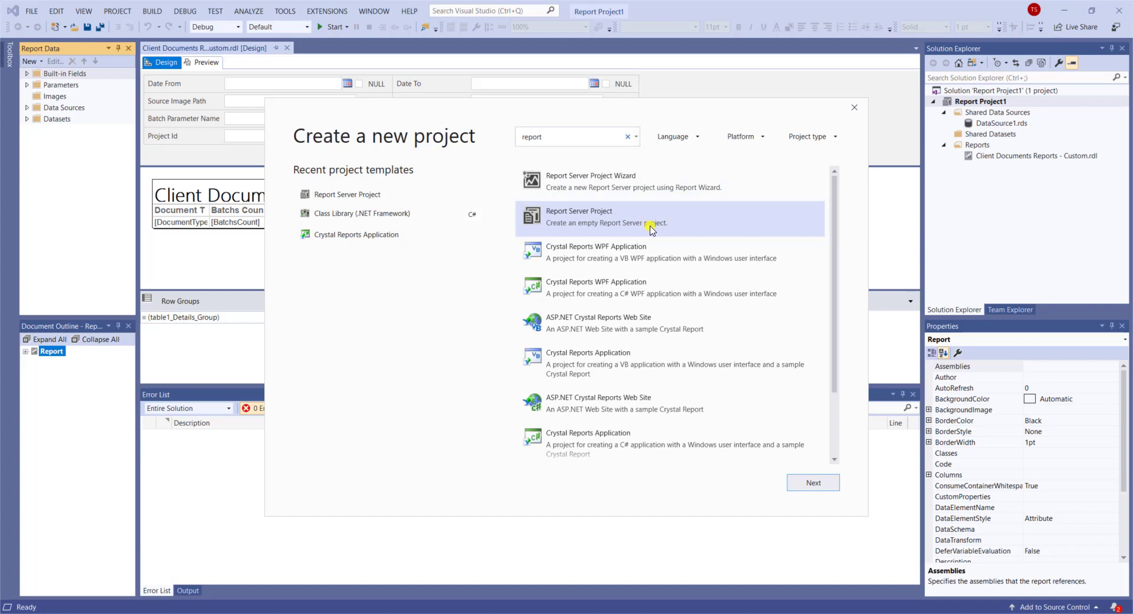
# Expand Datasets and Data Sources in Report Data, then select DataSource1 and RepDataSet.
pyautogui.click(854, 107)
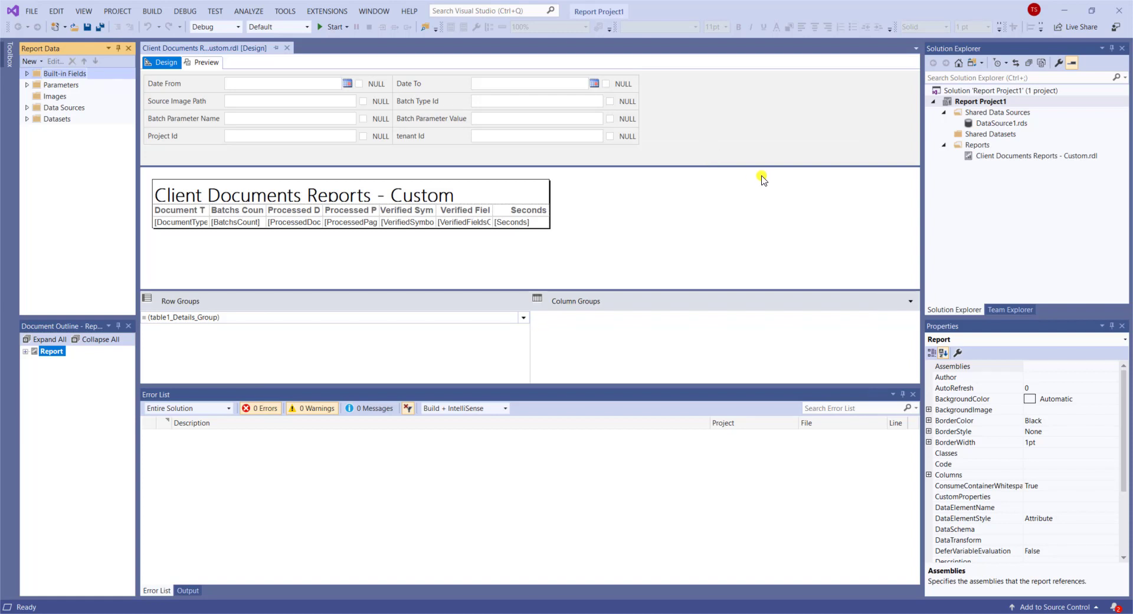
pyautogui.click(180, 88)
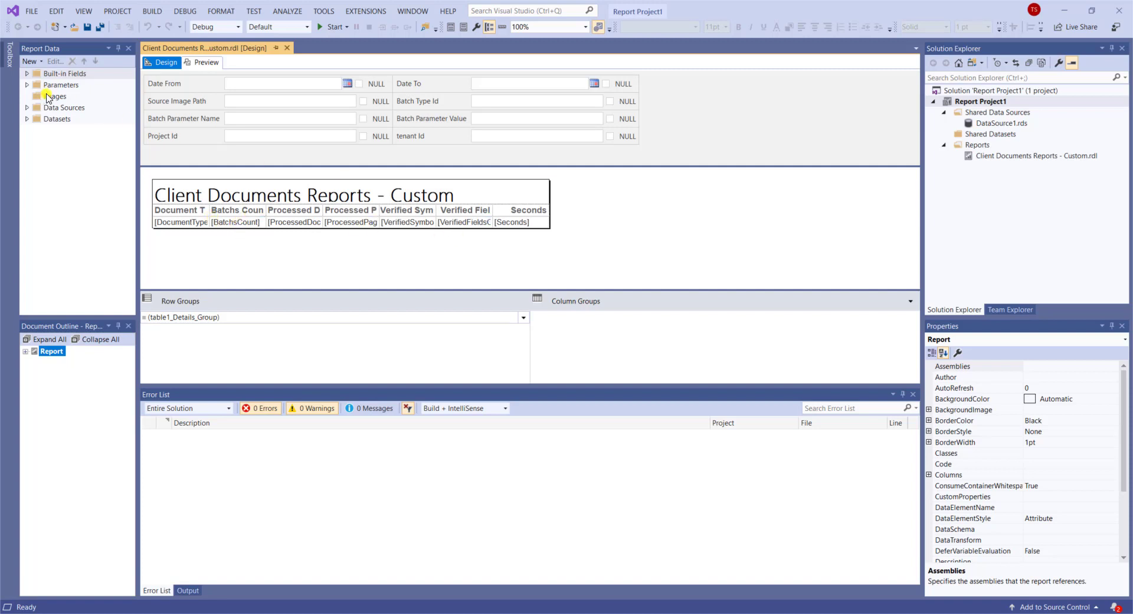
pyautogui.click(27, 119)
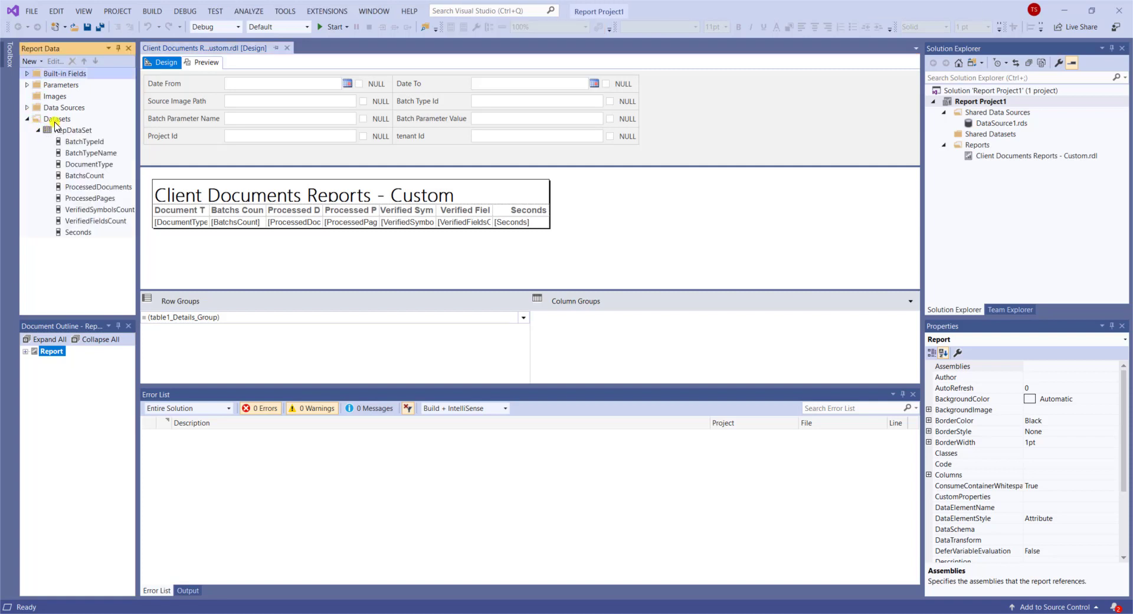
pyautogui.click(28, 109)
pyautogui.click(68, 119)
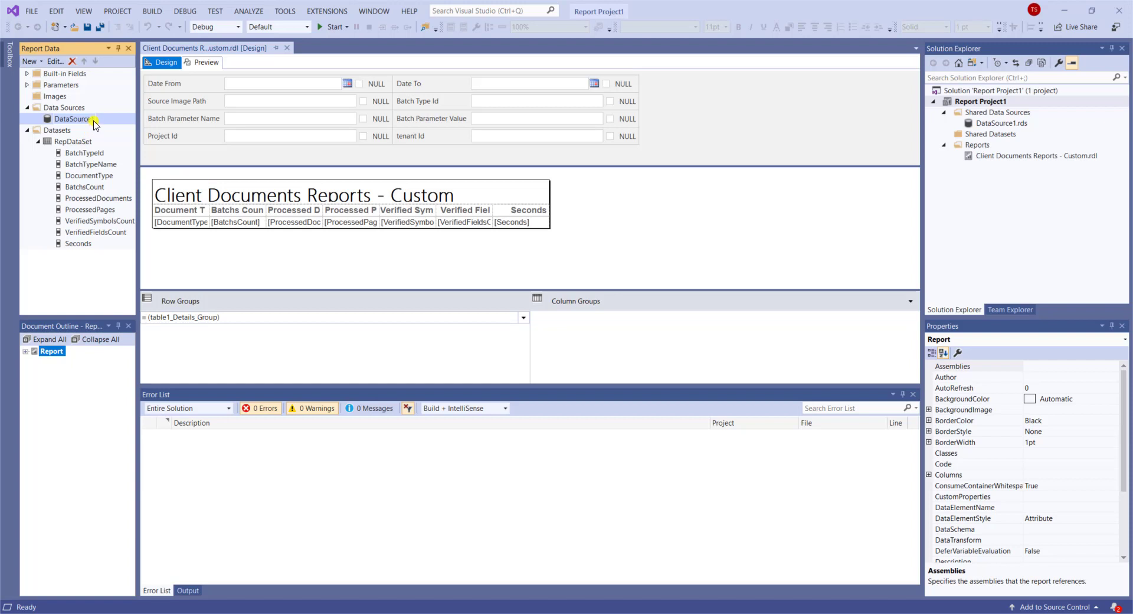
pyautogui.click(75, 142)
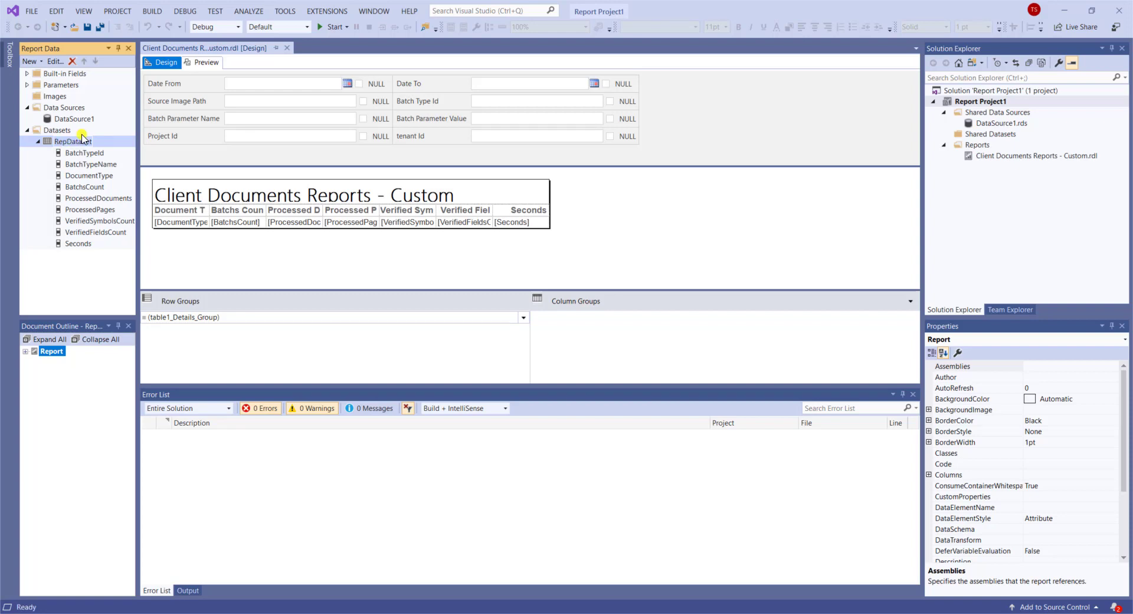
# Check RepDataSet's stored procedure in Dataset Properties without changes, then preview the report.
pyautogui.rightClick(83, 141)
pyautogui.click(142, 203)
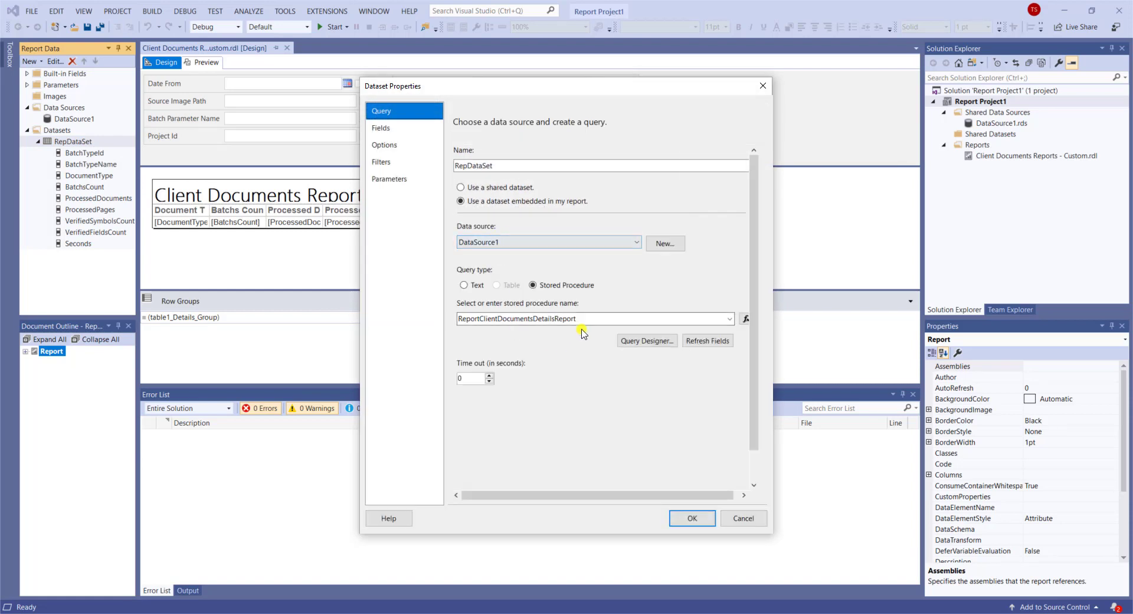
pyautogui.doubleClick(584, 319)
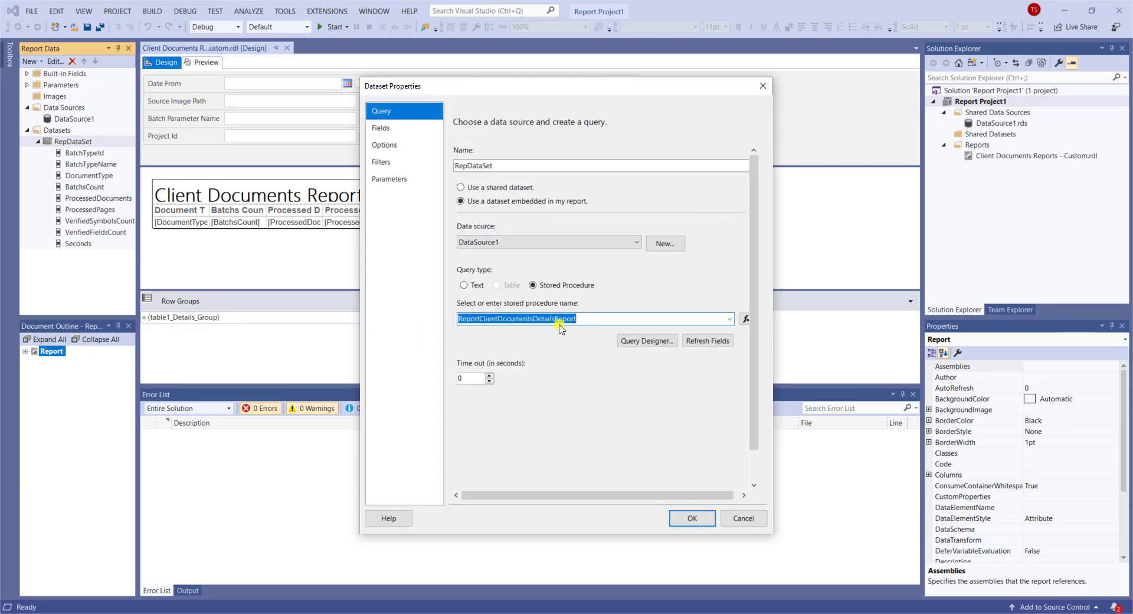
pyautogui.click(595, 319)
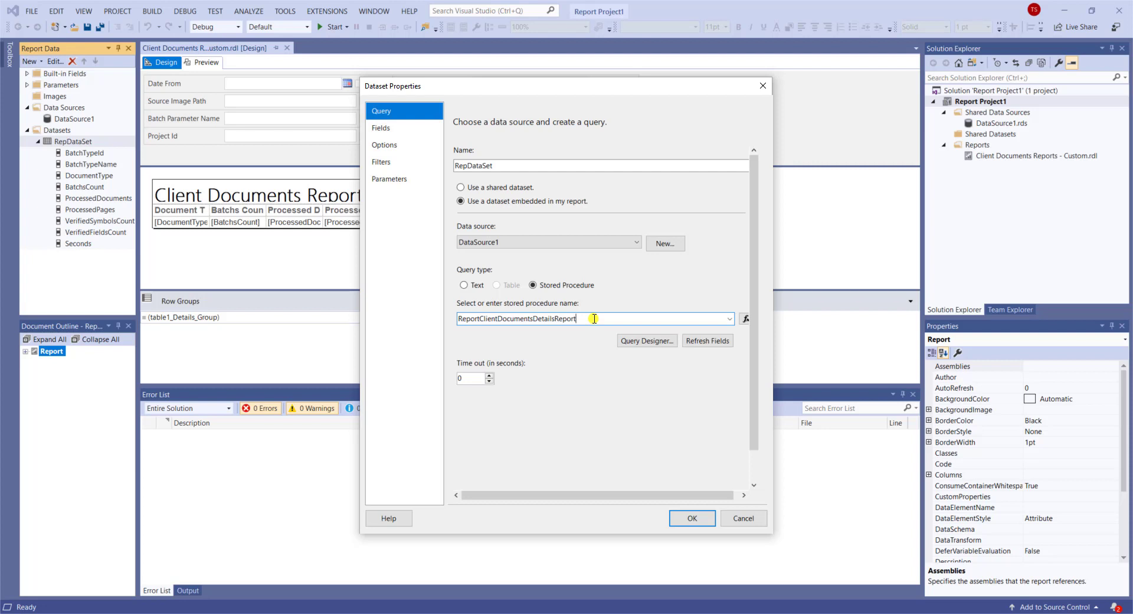
pyautogui.moveTo(595, 318); pyautogui.dragTo(455, 319)
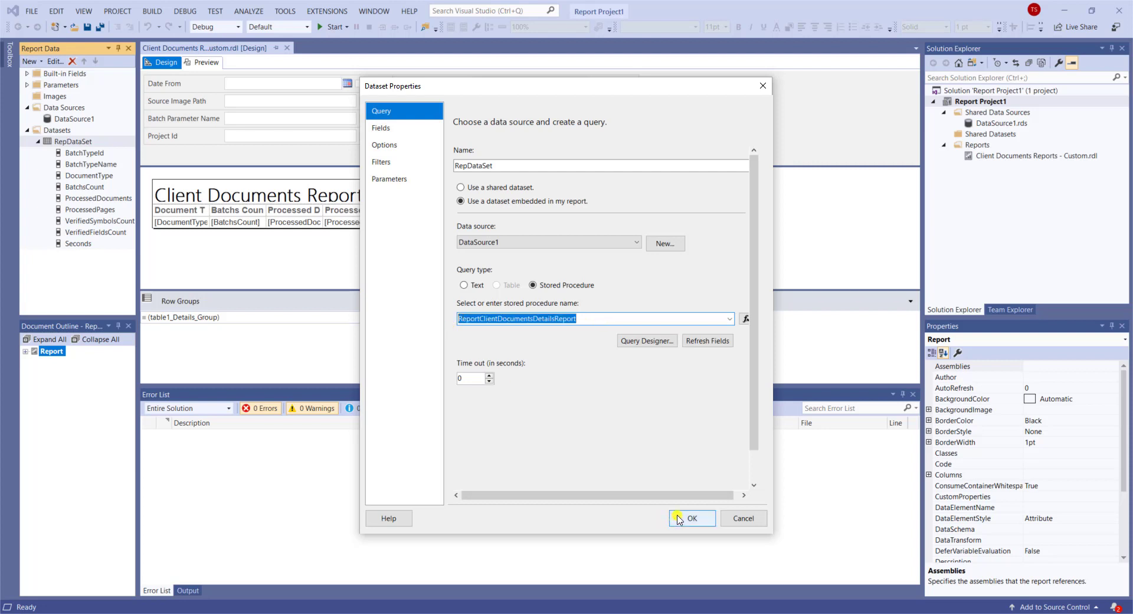
pyautogui.click(732, 517)
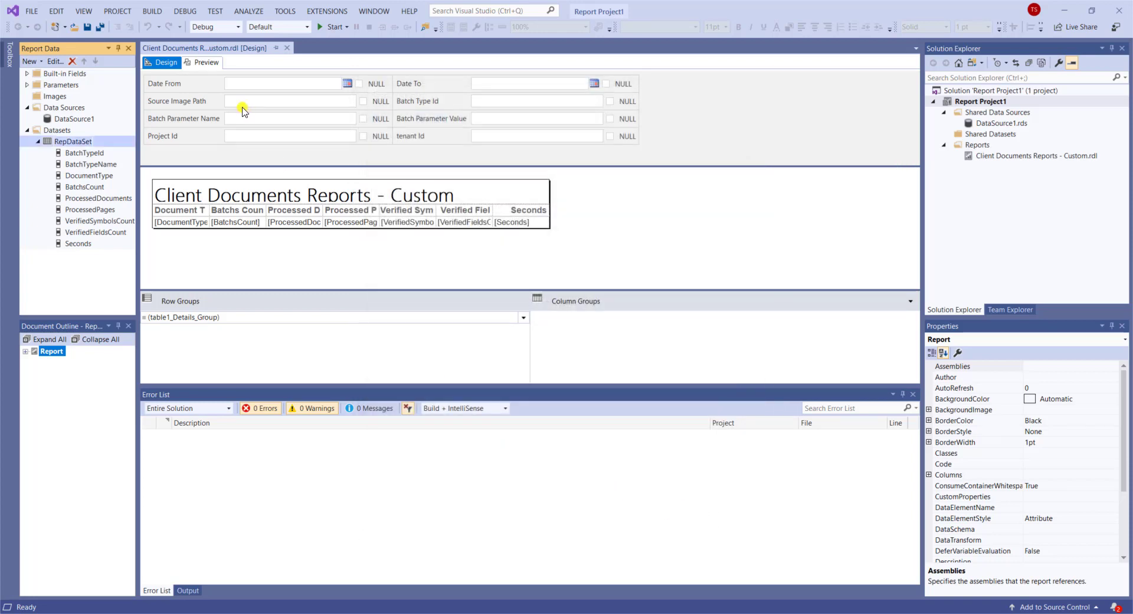
pyautogui.click(203, 62)
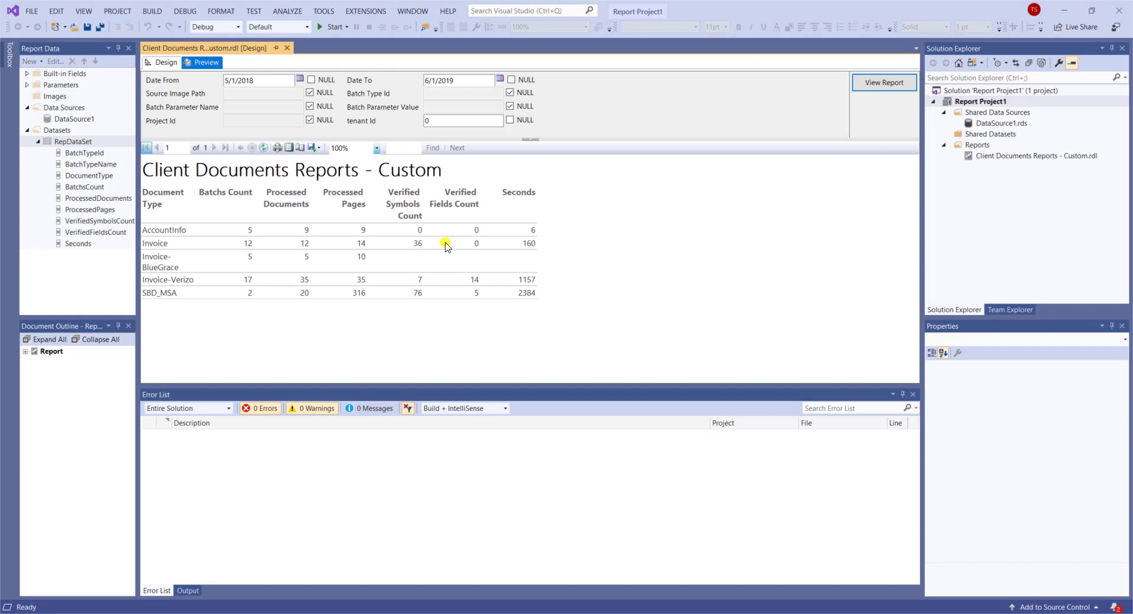
# Back in Design, confirm Report Project1's TargetServerVersion stays SQL Server 2008 R2, 2012 or 2014.
pyautogui.click(168, 66)
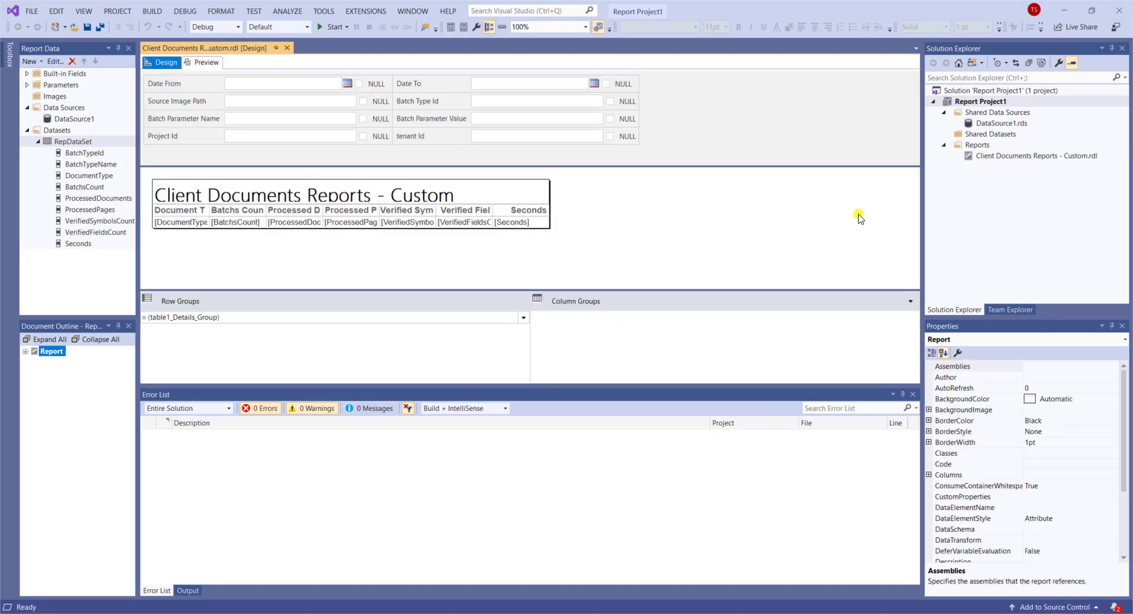
pyautogui.rightClick(997, 101)
pyautogui.click(998, 346)
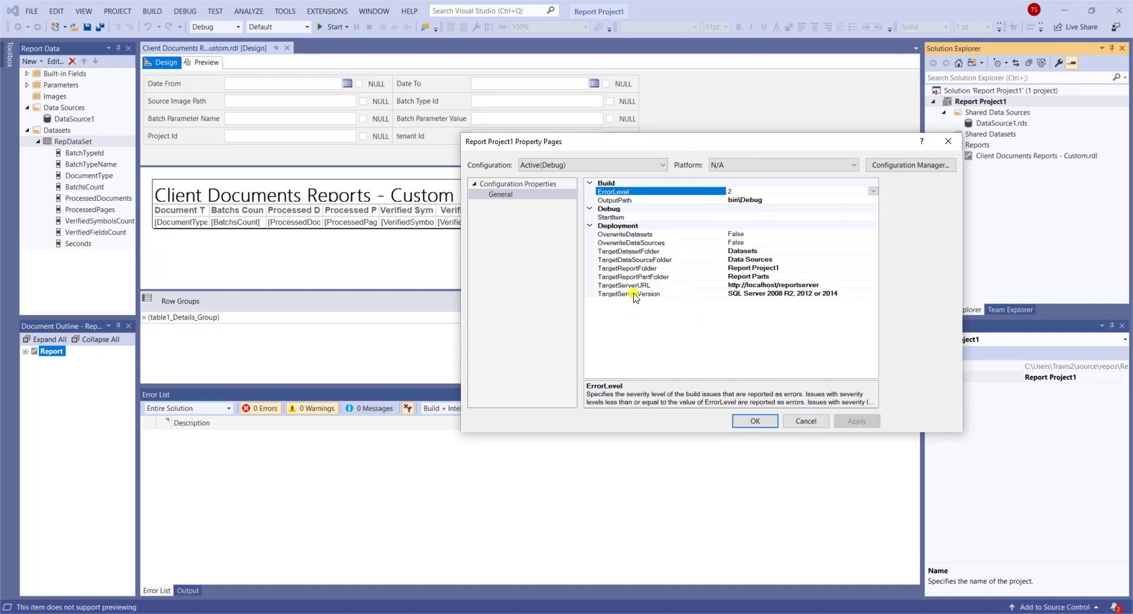
pyautogui.click(863, 294)
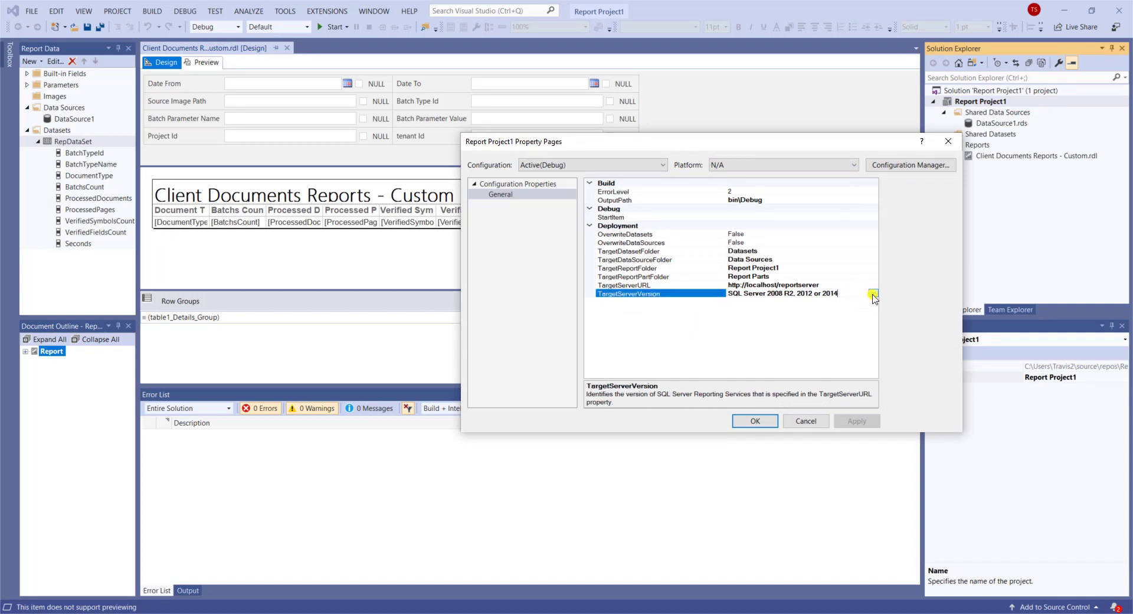
pyautogui.click(873, 294)
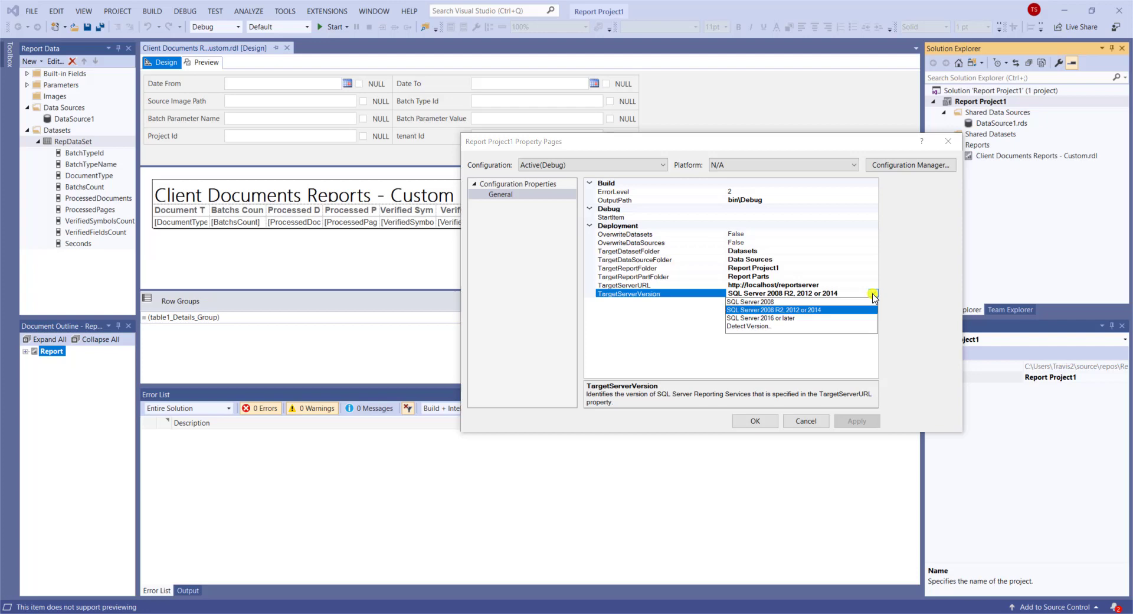
pyautogui.click(785, 310)
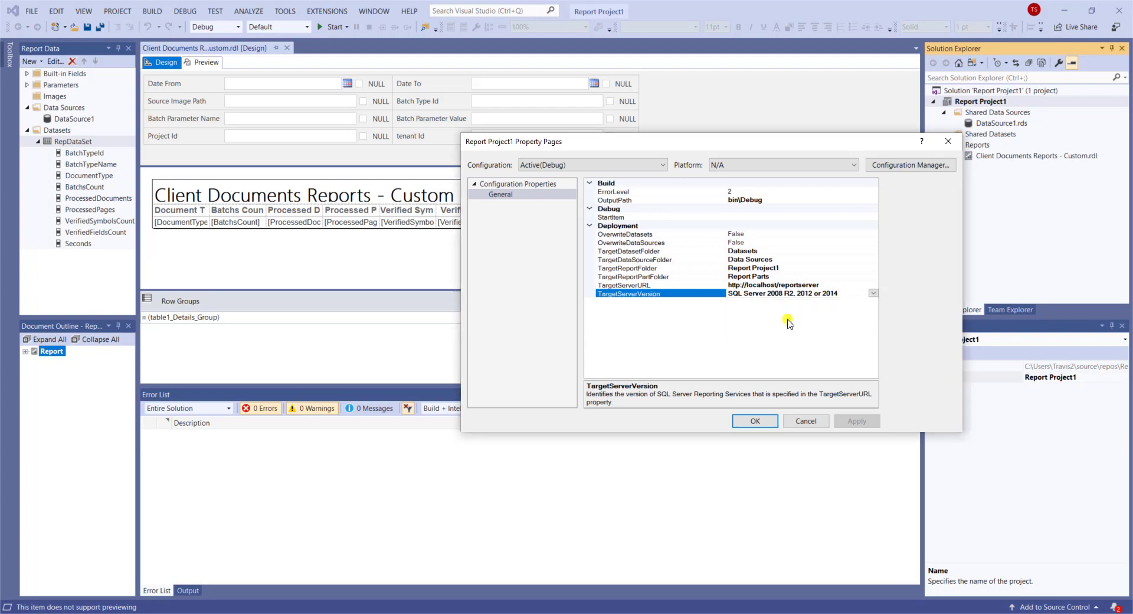
pyautogui.click(805, 421)
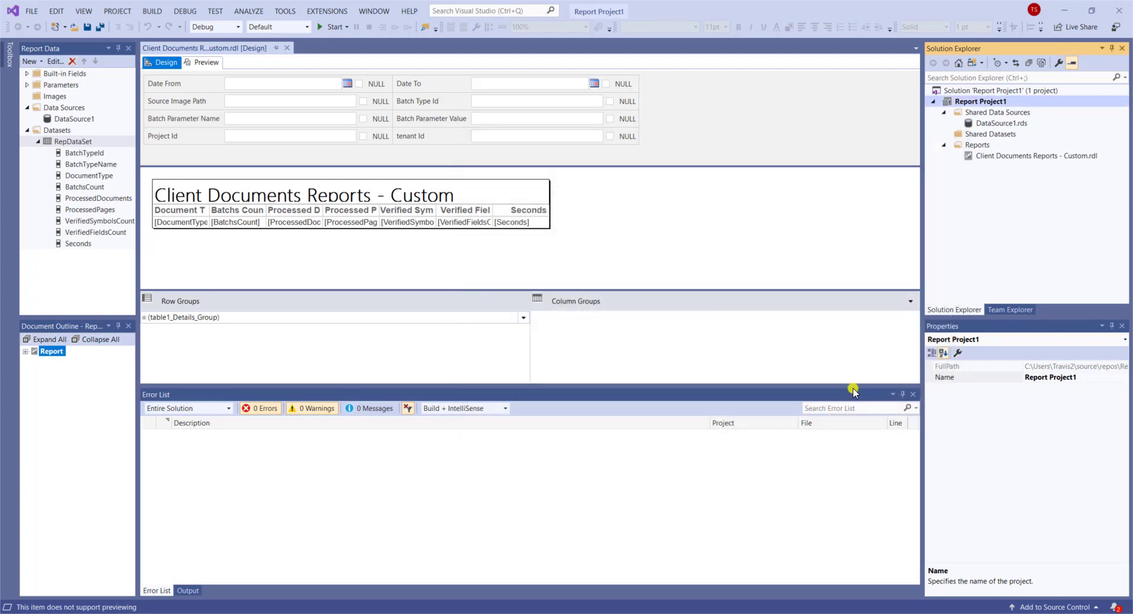
# Build Report Project1 and select the Full Path of Client Documents Reports - Custom.rdl.
pyautogui.rightClick(983, 102)
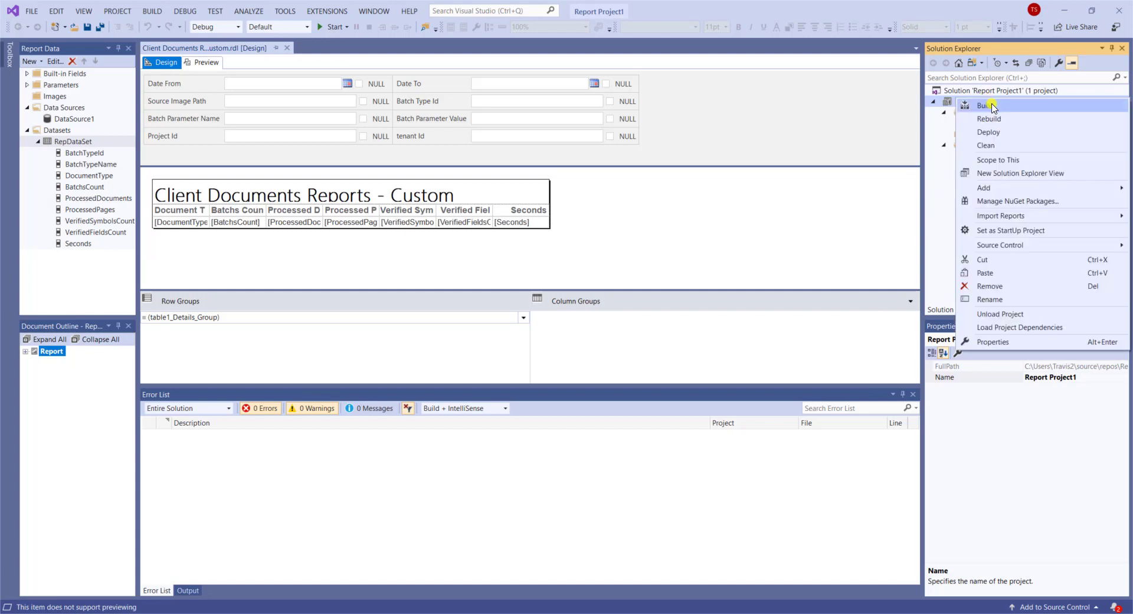
pyautogui.click(993, 108)
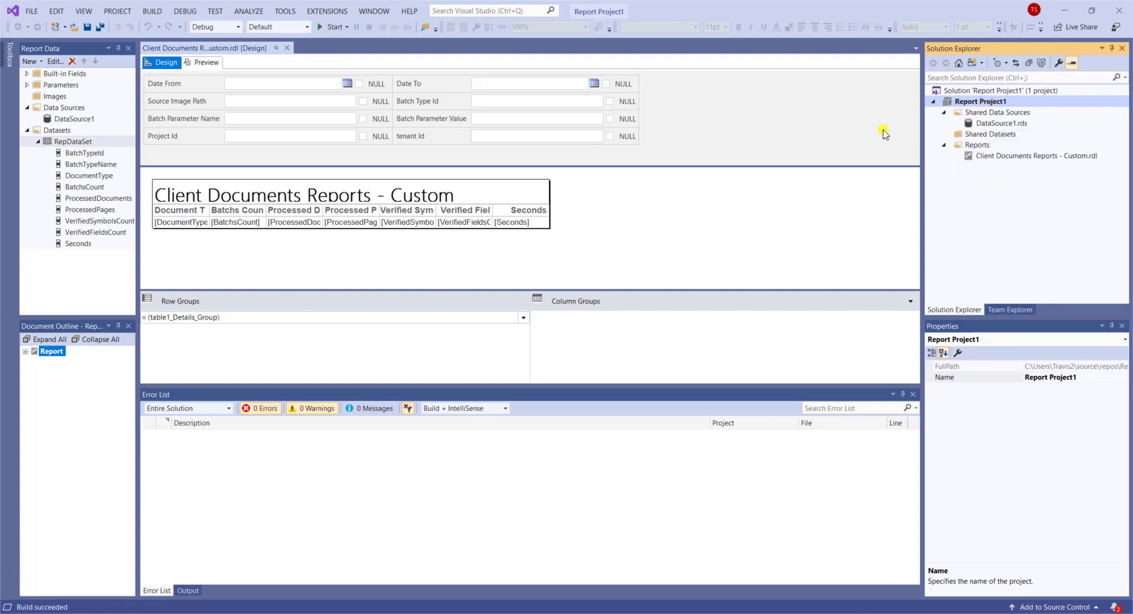
pyautogui.click(1014, 160)
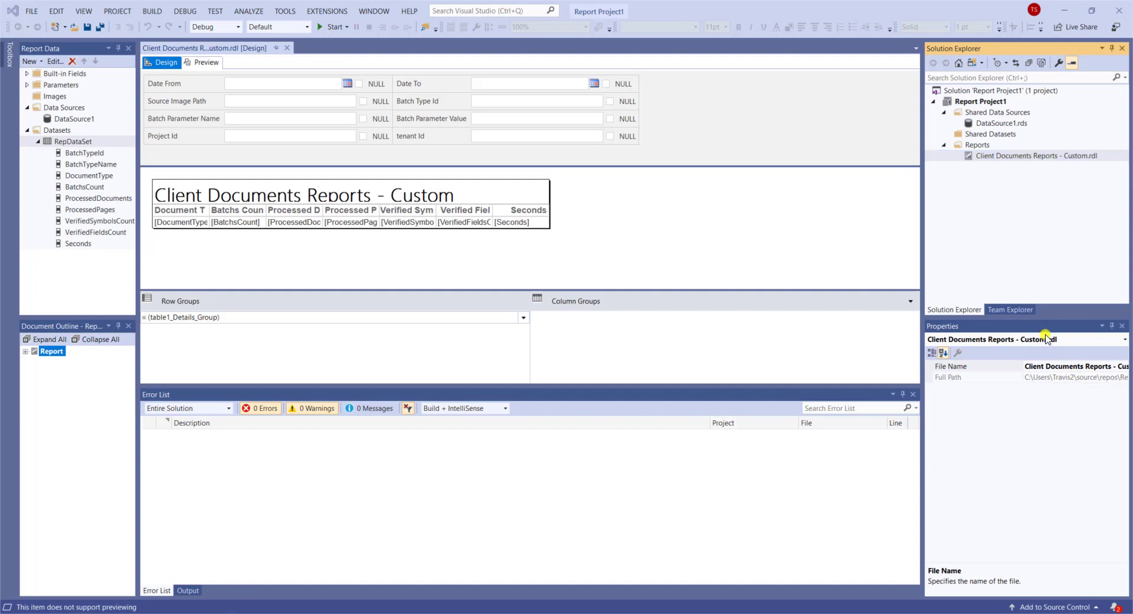
pyautogui.click(1102, 378)
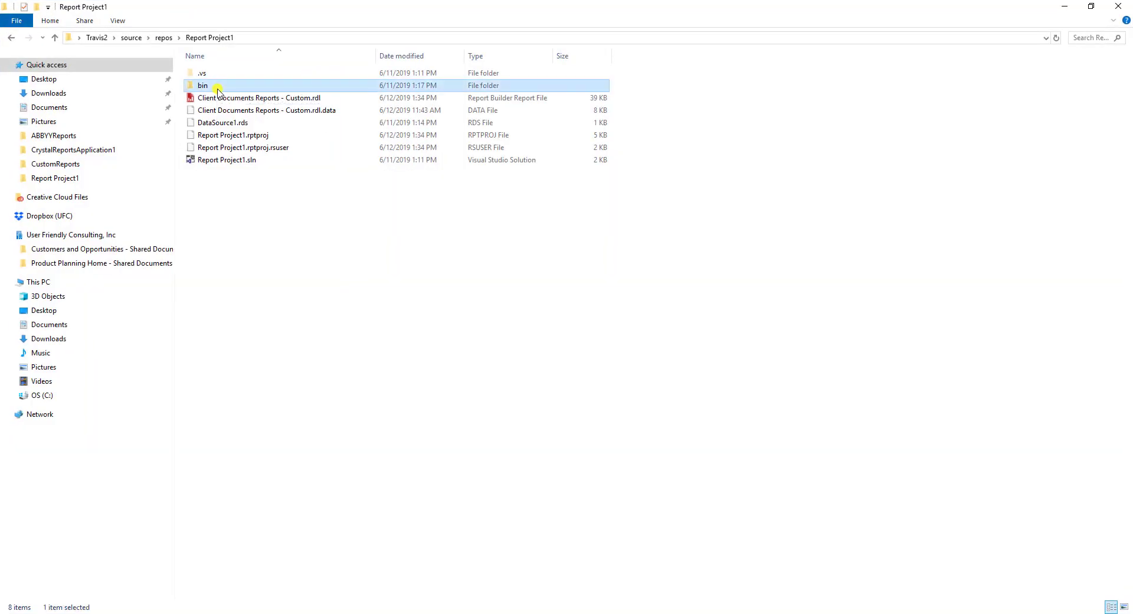
# Select the built Client Documents Reports - Custom.rdl in the bin\Debug folder.
pyautogui.doubleClick(217, 87)
pyautogui.doubleClick(228, 75)
pyautogui.click(247, 87)
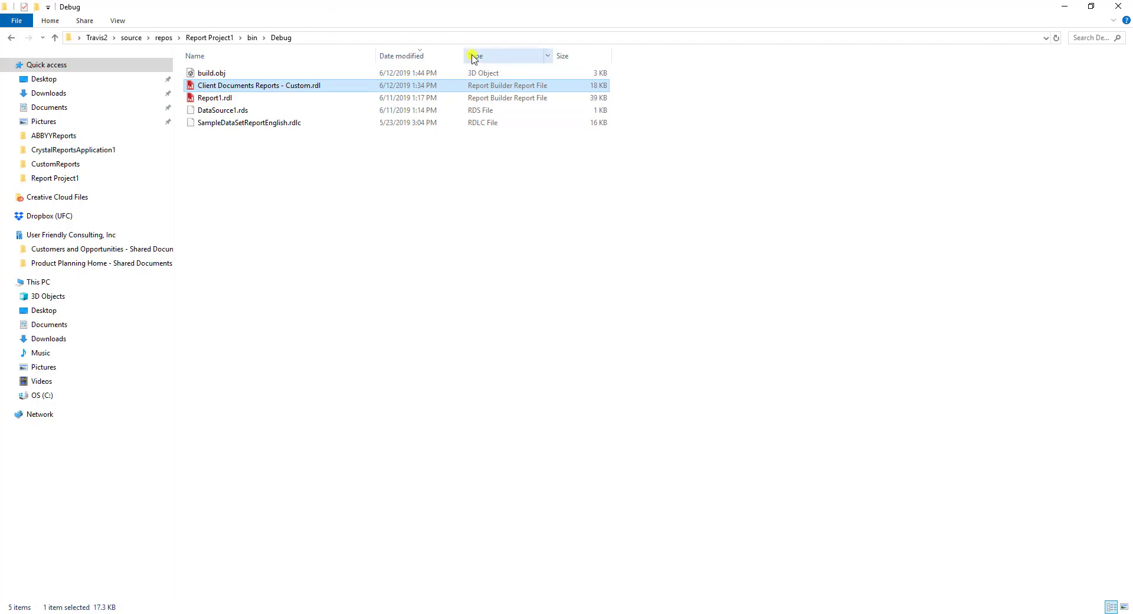
pyautogui.doubleClick(387, 15)
pyautogui.moveTo(526, 10); pyautogui.dragTo(1132, 283)
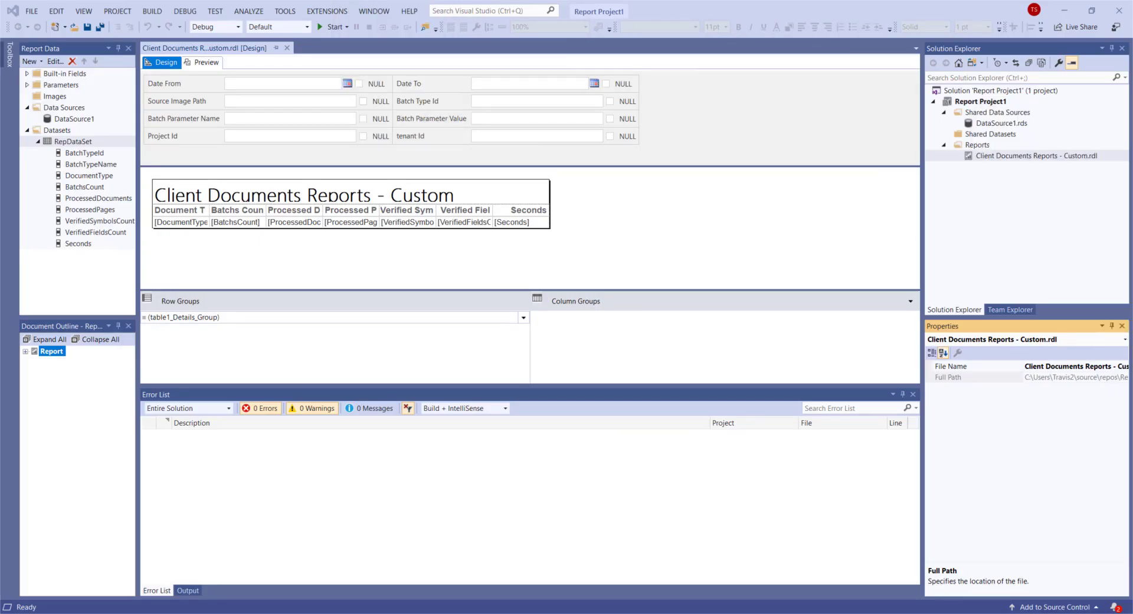
pyautogui.moveTo(1118, 107); pyautogui.dragTo(562, 15)
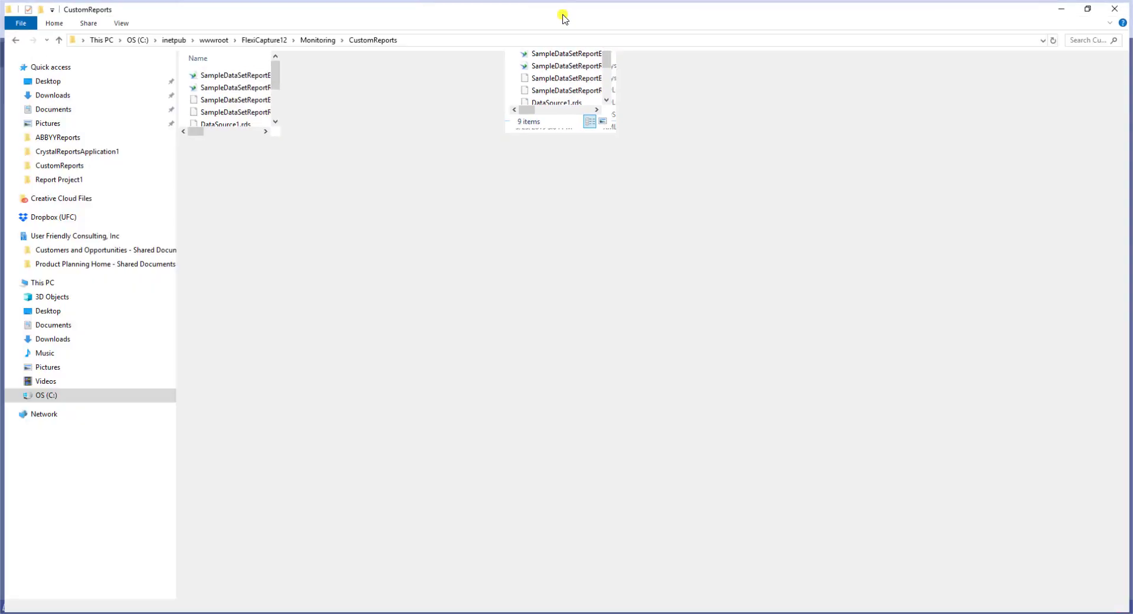
# Go to the Monitoring CustomReports folder and paste the .rdl with administrator permission.
pyautogui.click(414, 39)
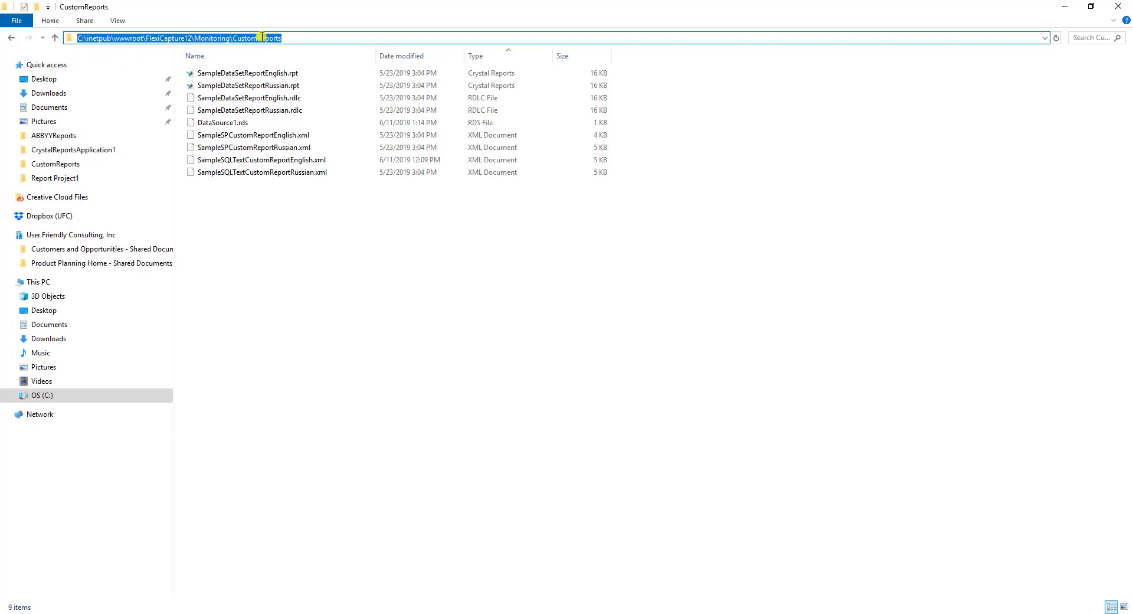
pyautogui.click(303, 38)
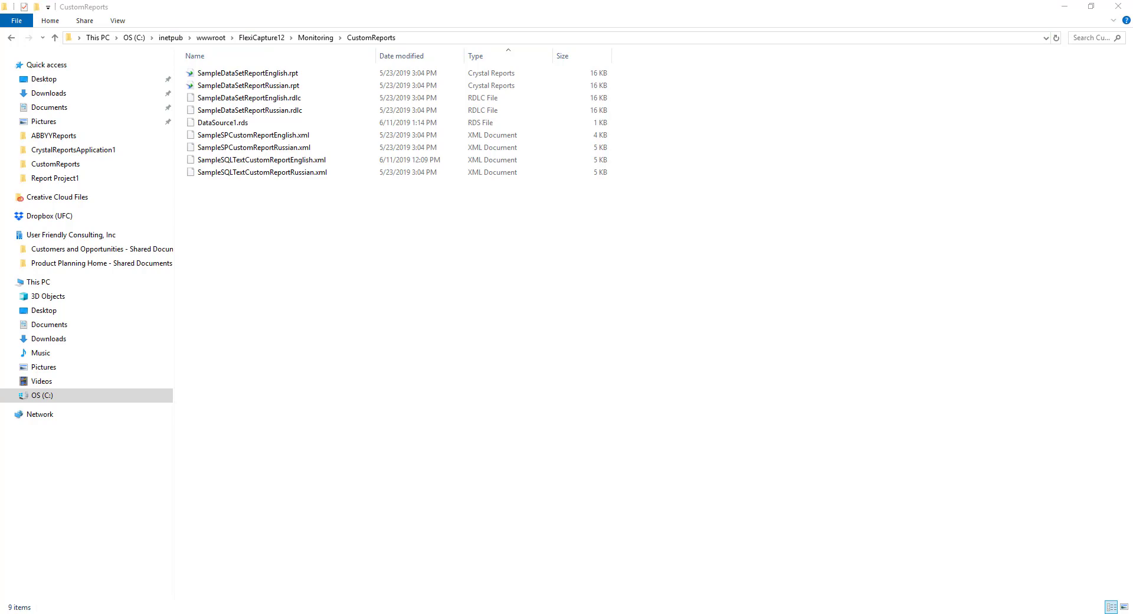
pyautogui.click(484, 269)
pyautogui.hotkey('ctrl', 'v')
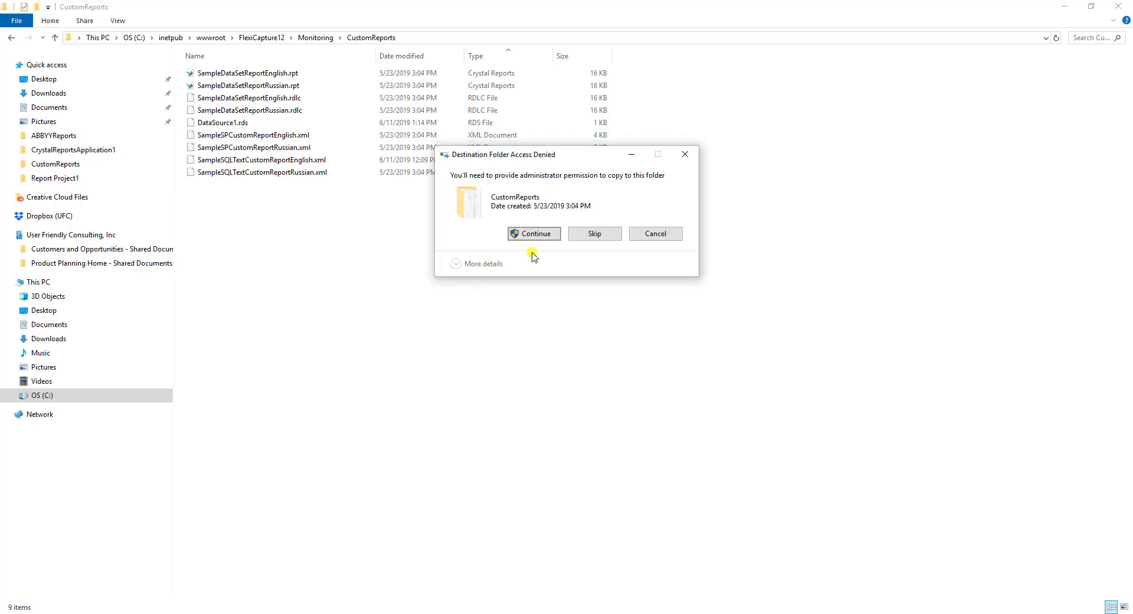
pyautogui.click(535, 234)
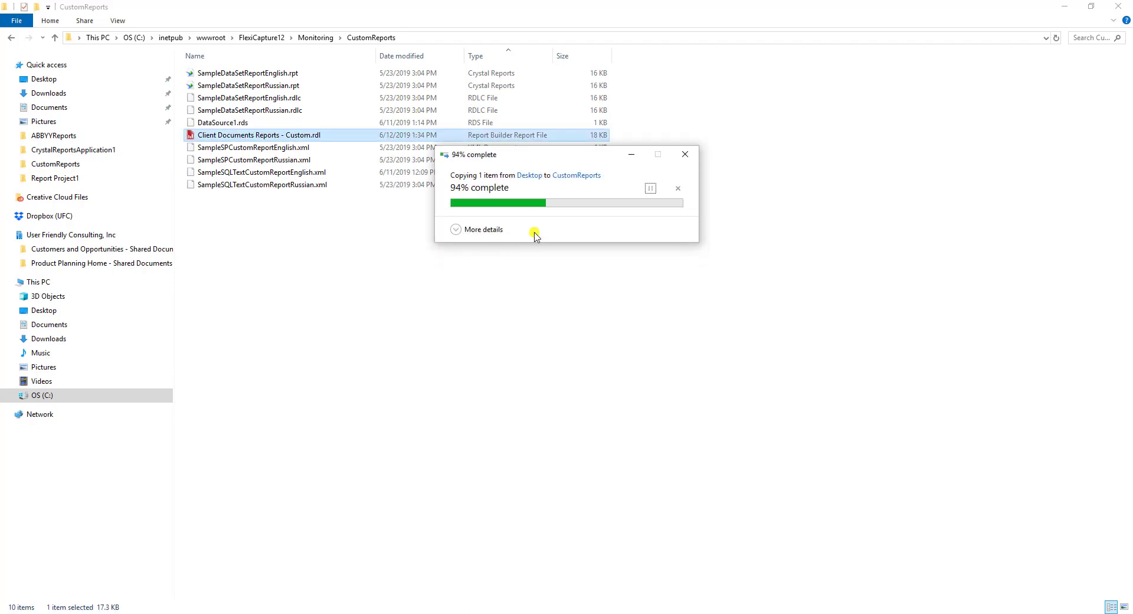
# Paste Client Documents Reports - Custom.xml into CustomReports, granting administrator permission.
pyautogui.hotkey('alt', 'Tab')
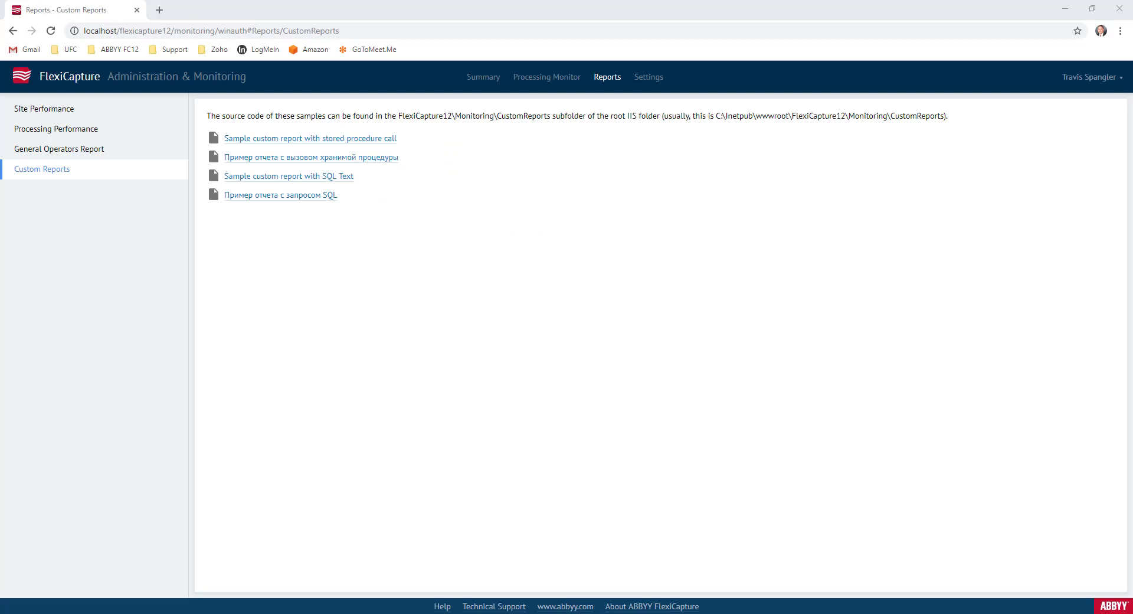
pyautogui.press('F5')
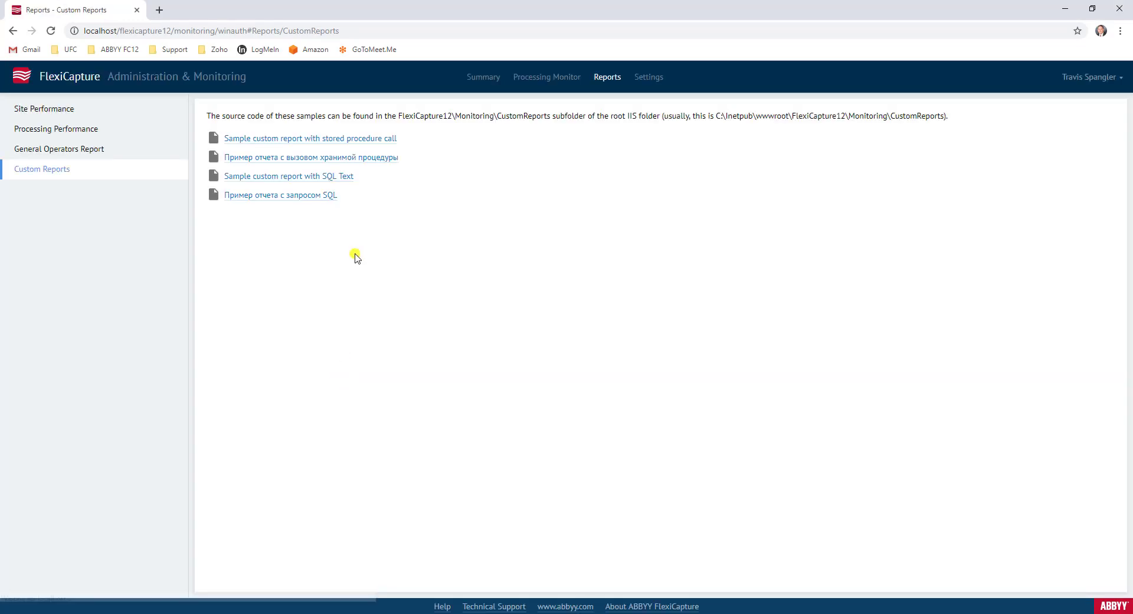
pyautogui.doubleClick(430, 11)
pyautogui.moveTo(513, 64); pyautogui.dragTo(593, 138)
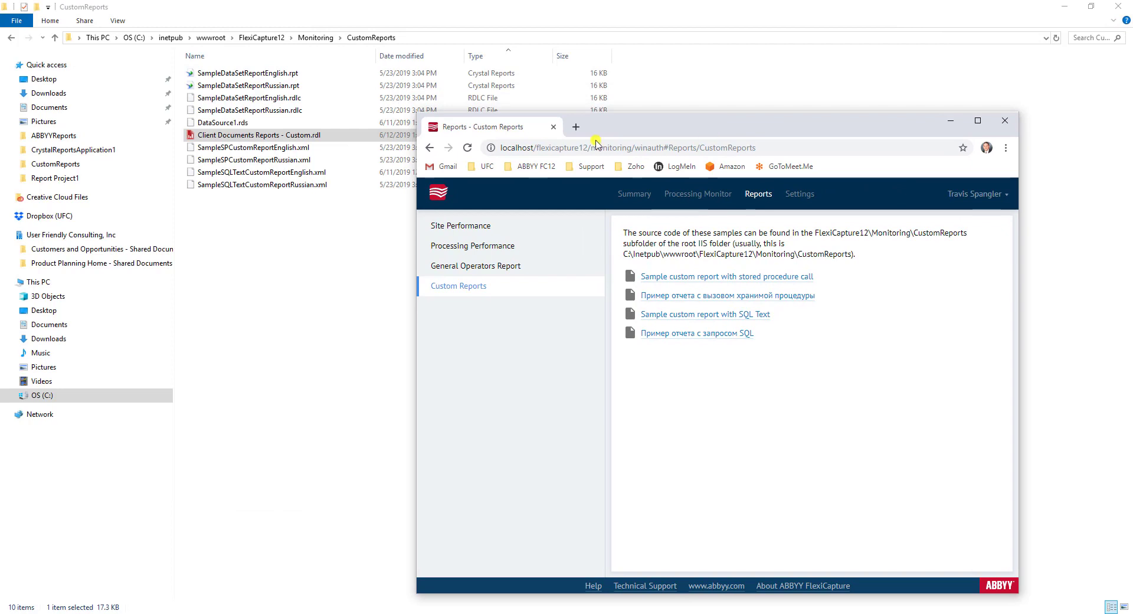
pyautogui.click(318, 148)
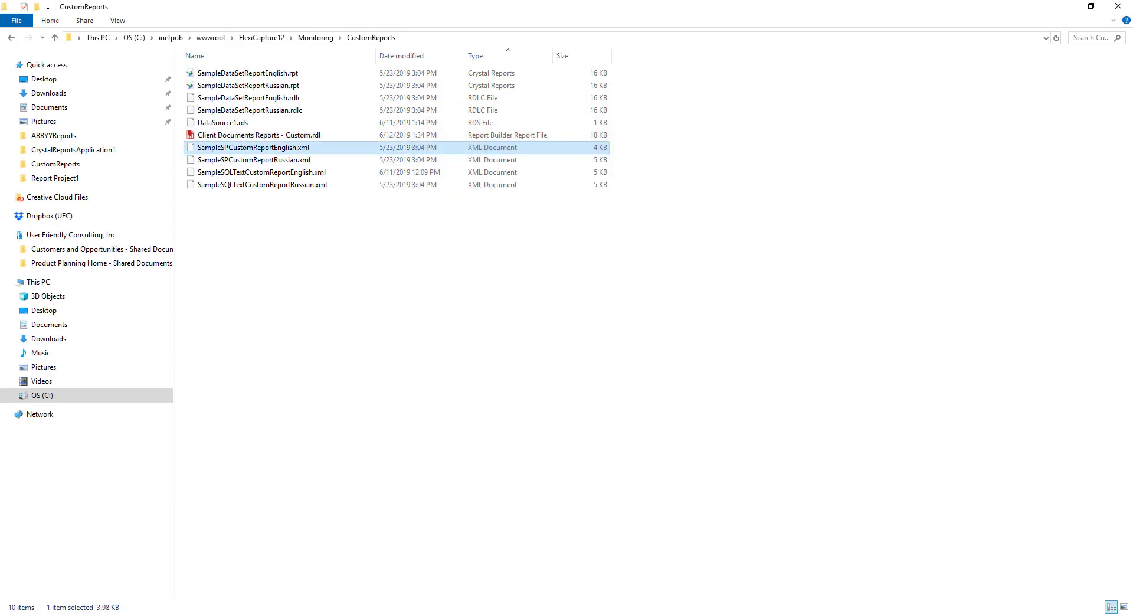
pyautogui.click(250, 273)
pyautogui.hotkey('ctrl', 'v')
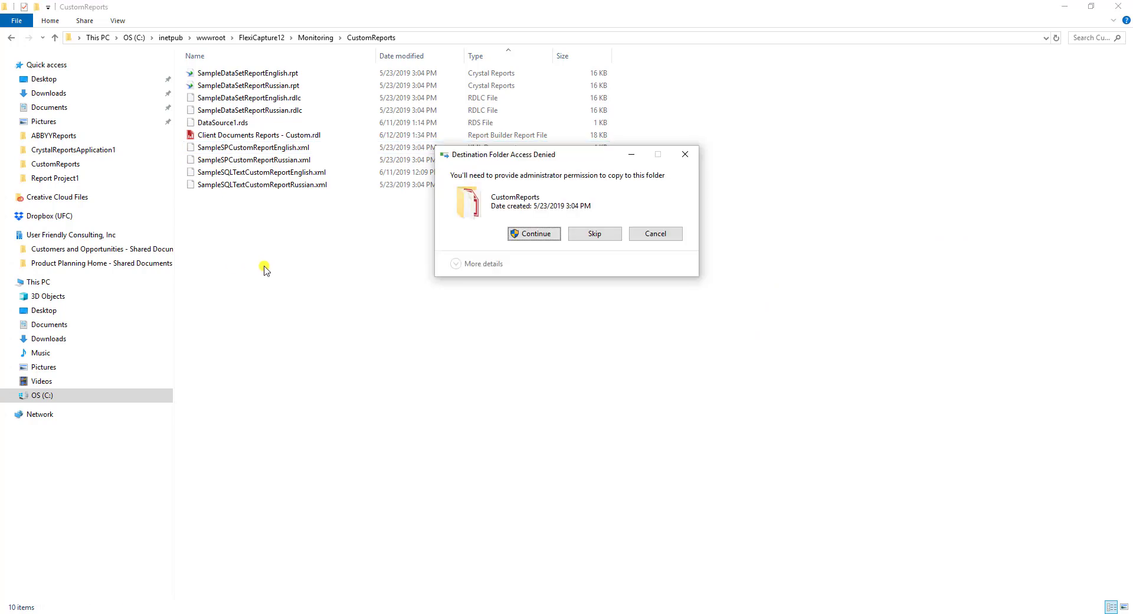
pyautogui.click(536, 234)
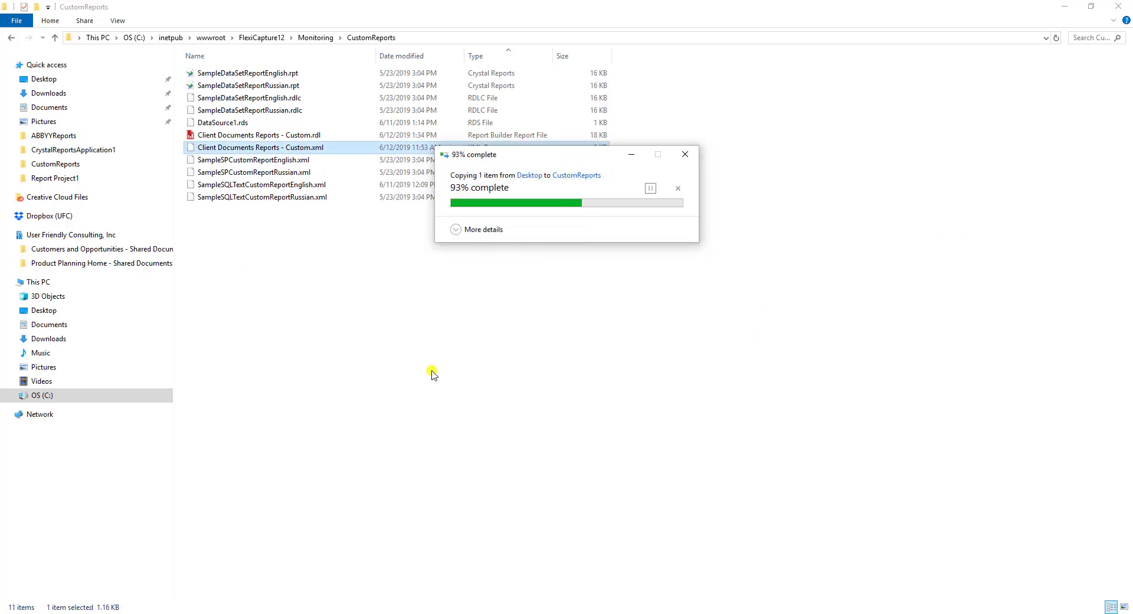
# Reload the Custom Reports page in Chrome so the new report is listed.
pyautogui.click(228, 611)
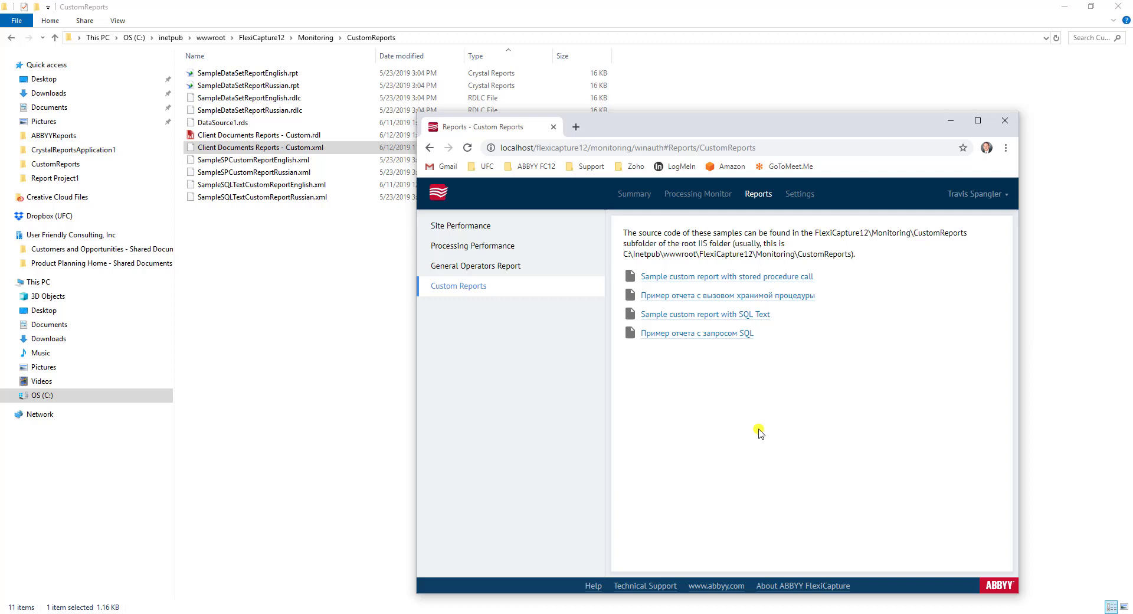
pyautogui.press('F5')
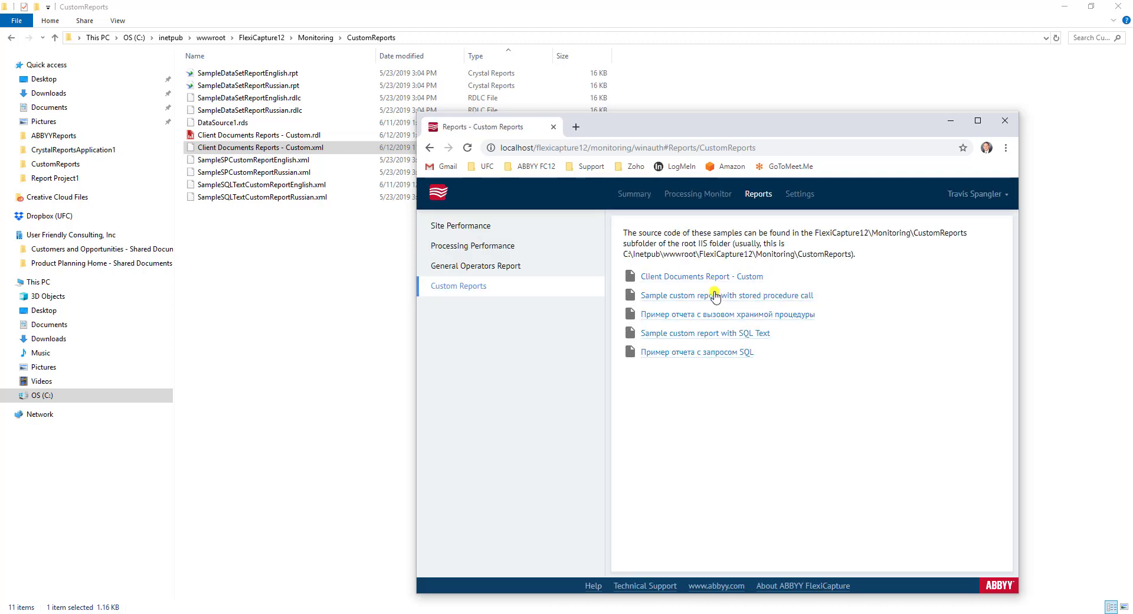
pyautogui.click(279, 255)
# Open the XML in Notepad++ and highlight the report name, DataSetReport type, .rdl file and parameters.
pyautogui.rightClick(317, 152)
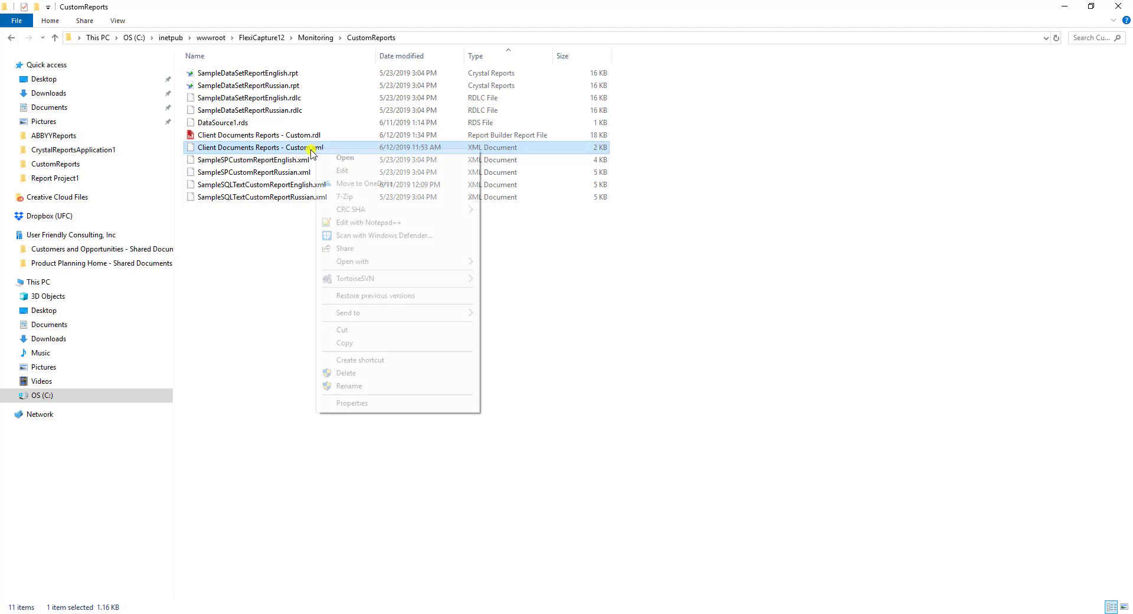
pyautogui.click(371, 222)
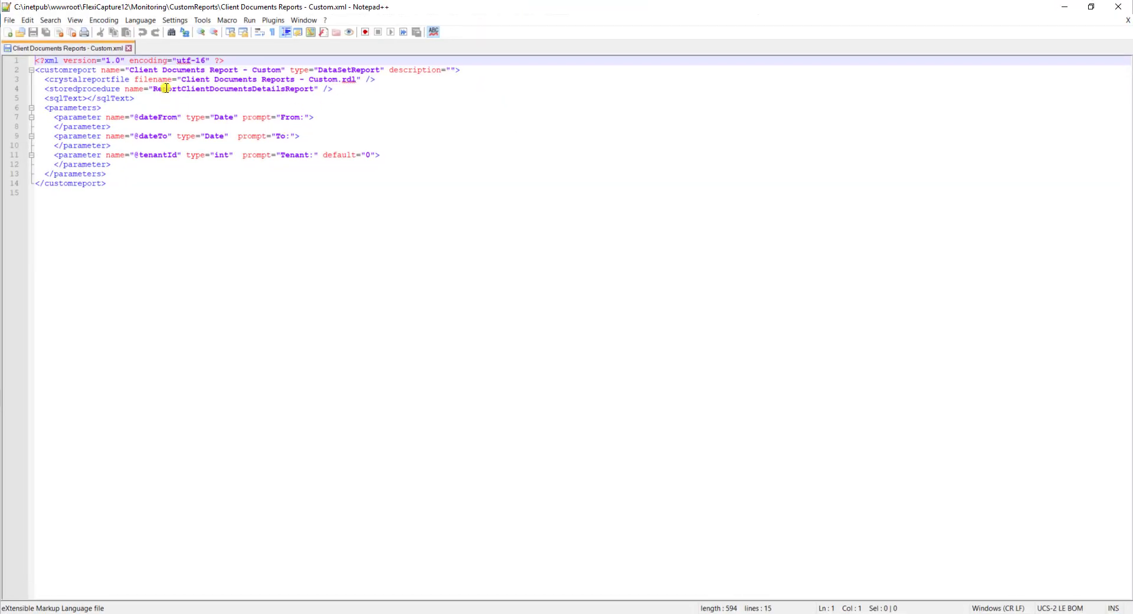
pyautogui.moveTo(131, 69); pyautogui.dragTo(247, 69)
pyautogui.doubleClick(350, 70)
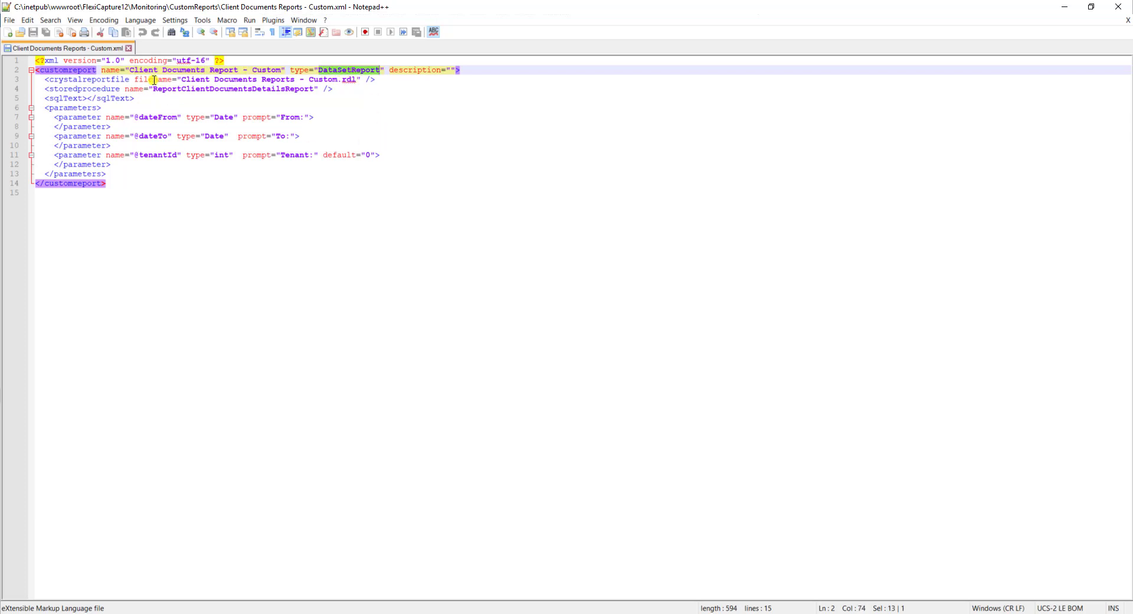
pyautogui.moveTo(182, 79); pyautogui.dragTo(358, 79)
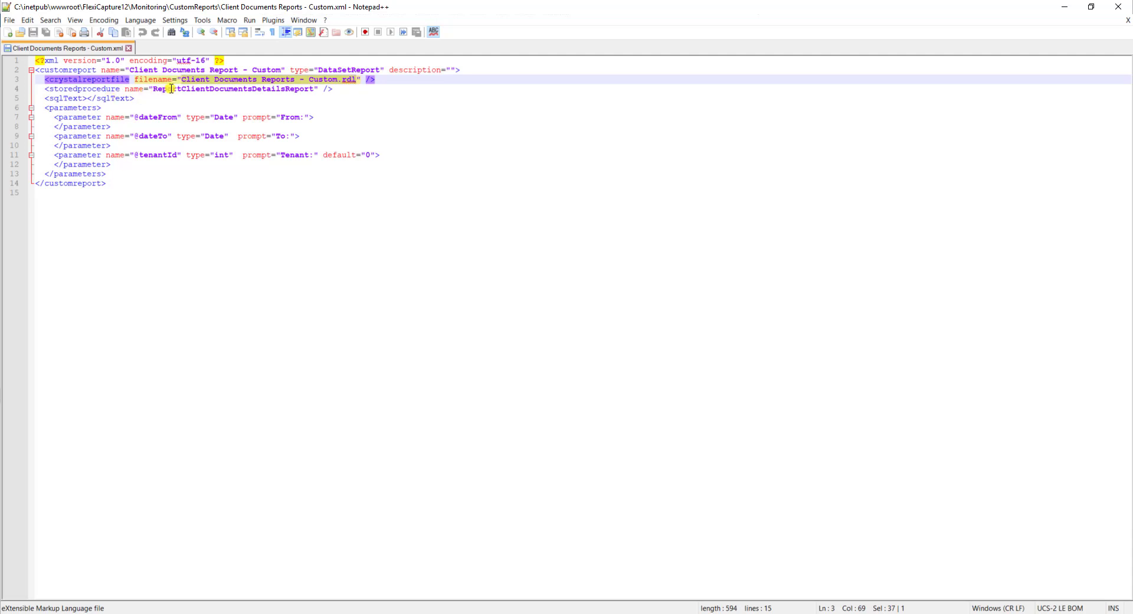
pyautogui.click(87, 98)
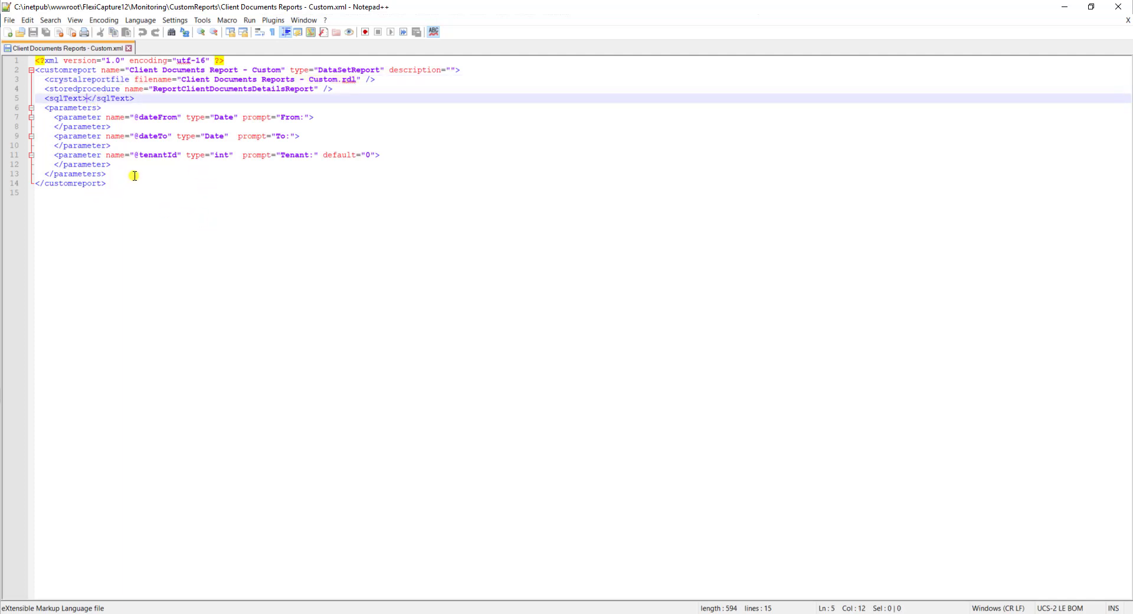
pyautogui.moveTo(134, 174); pyautogui.dragTo(1, 104)
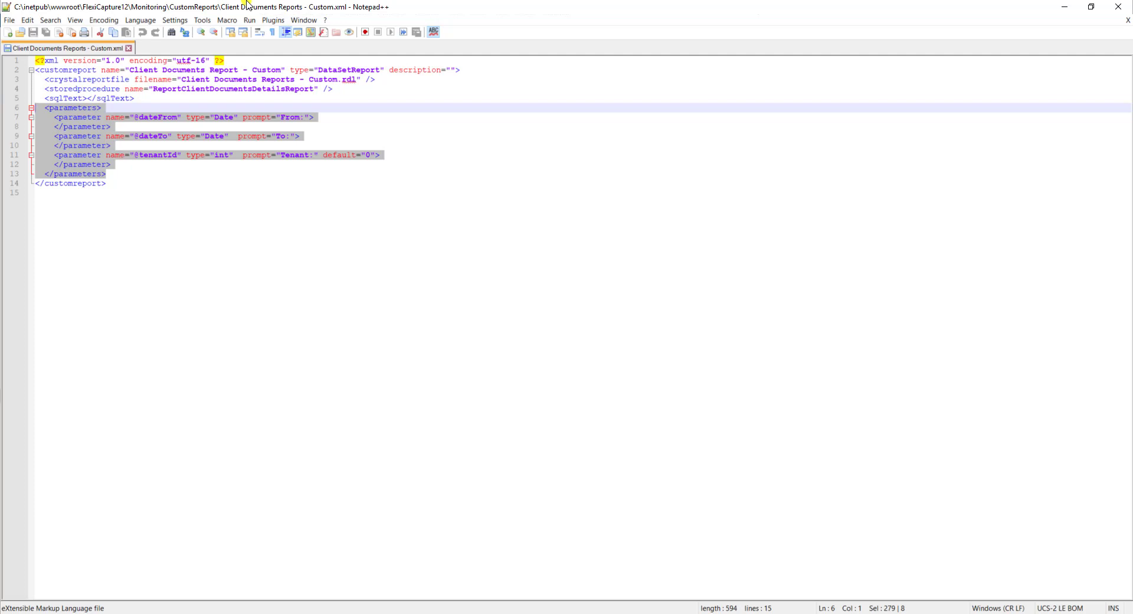
pyautogui.moveTo(242, 6); pyautogui.dragTo(561, 94)
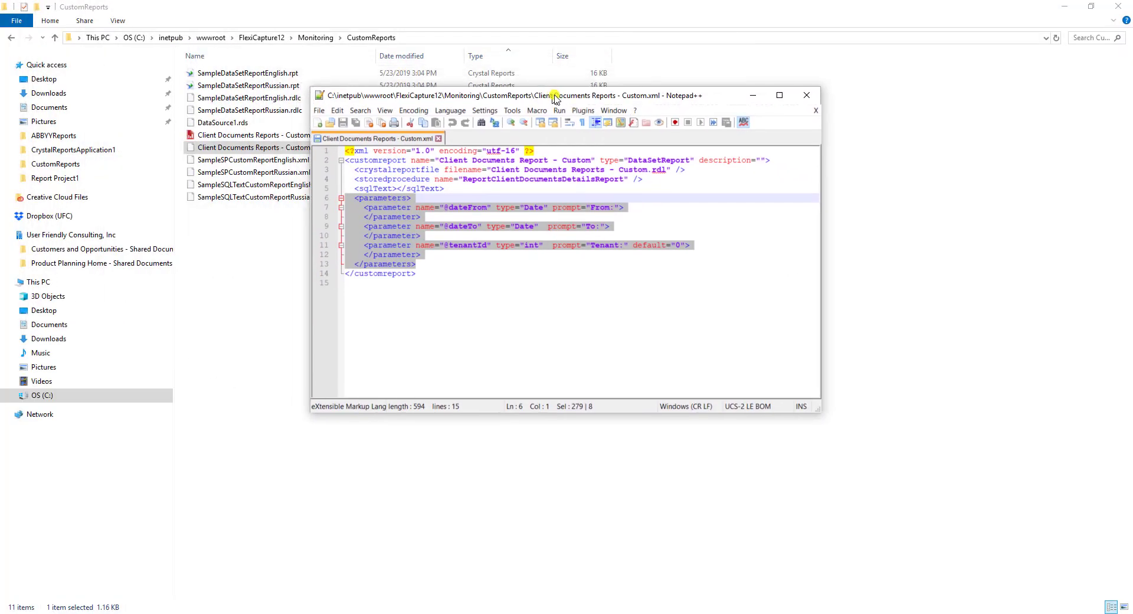
# Open Client Documents Report - Custom from the Reports page beside the XML, then minimize Notepad++.
pyautogui.click(282, 612)
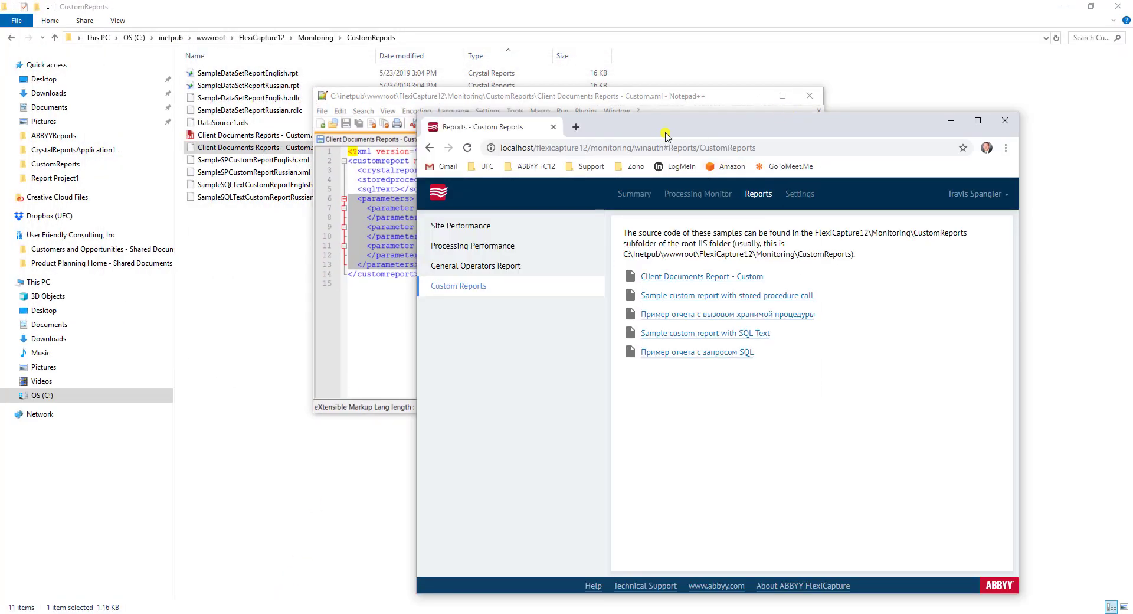
pyautogui.moveTo(720, 128); pyautogui.dragTo(799, 94)
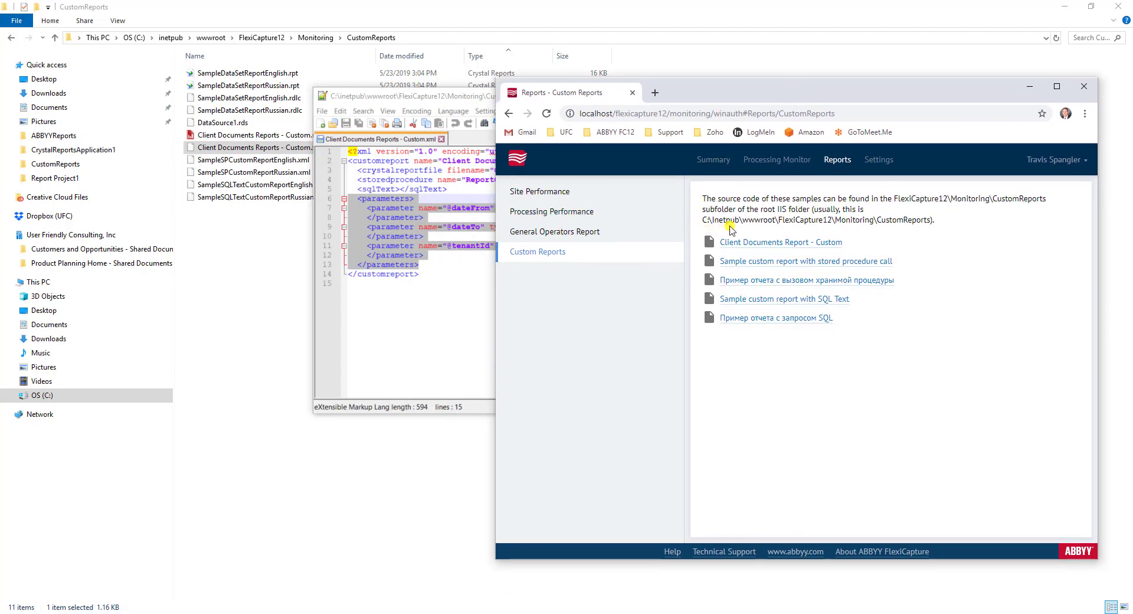
pyautogui.click(788, 243)
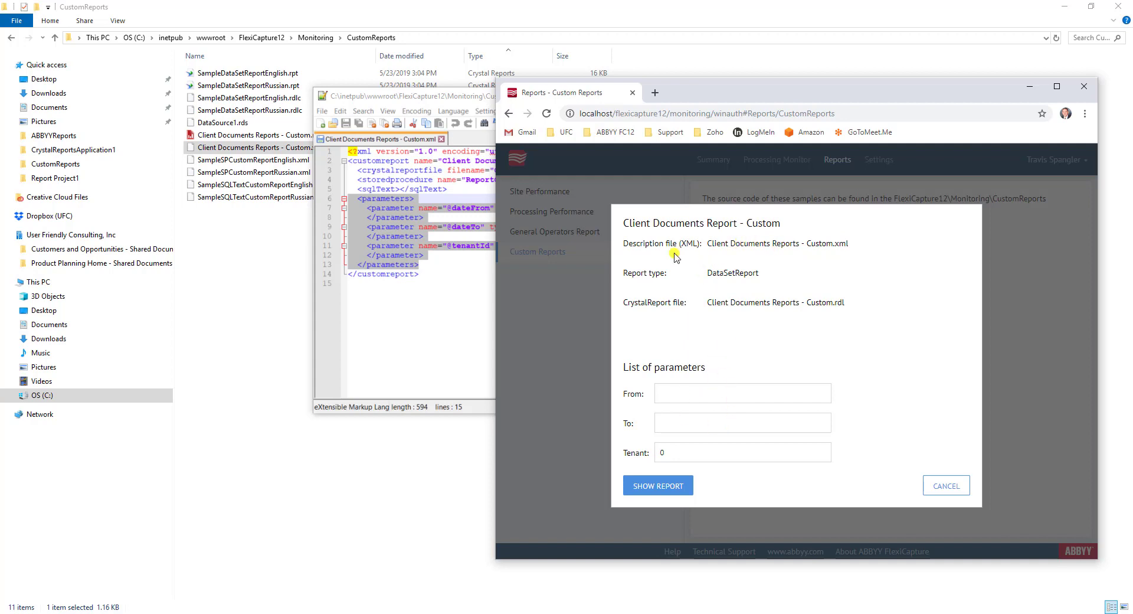
pyautogui.moveTo(481, 95); pyautogui.dragTo(326, 98)
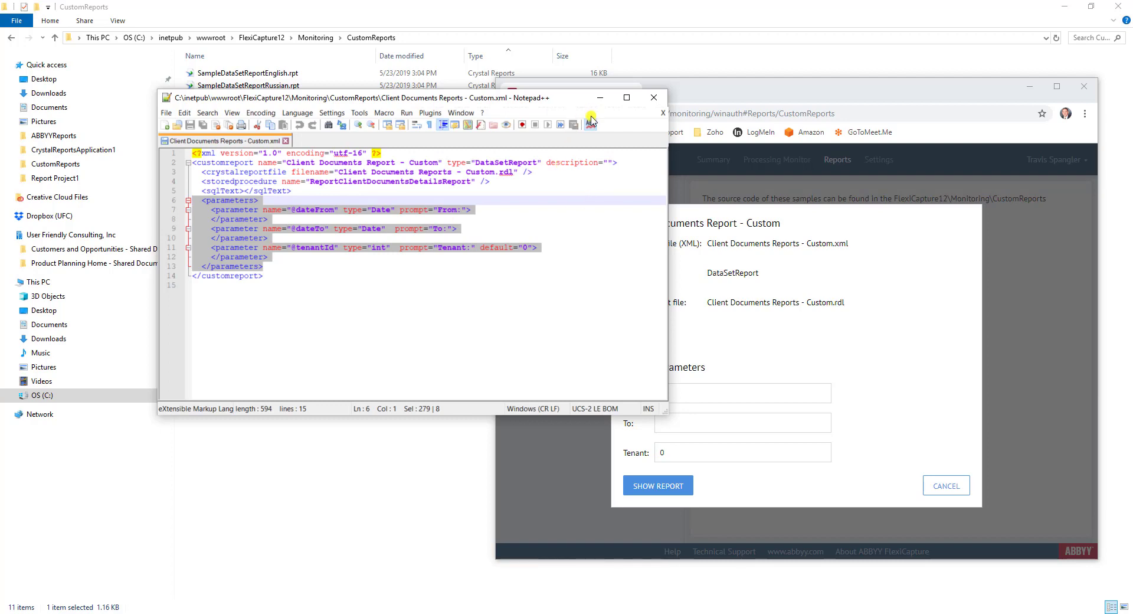
pyautogui.click(600, 98)
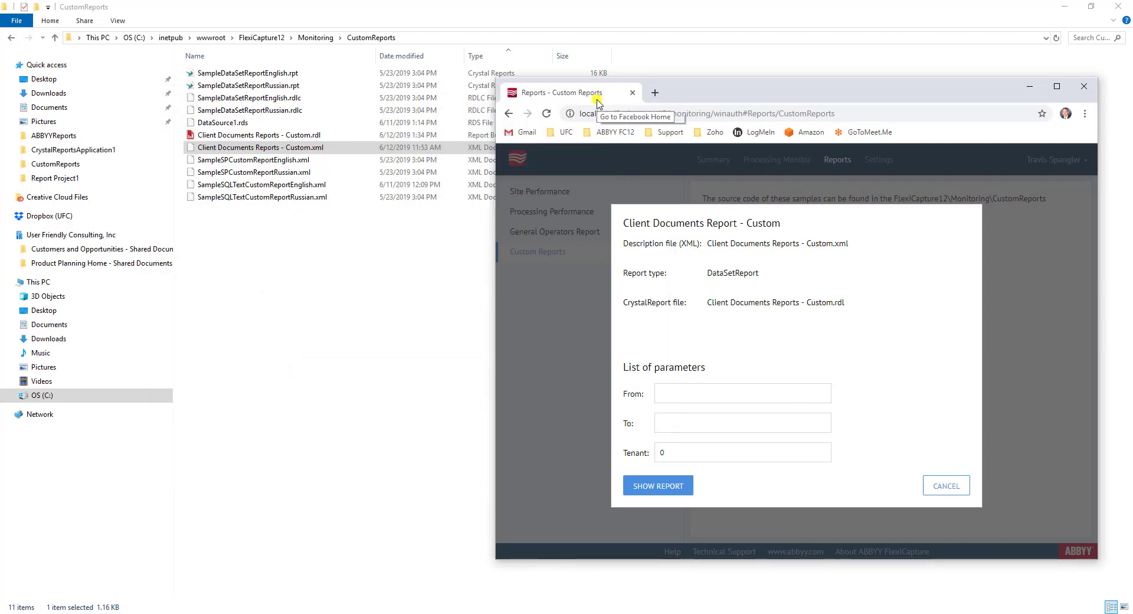
# Set From to June 1, 2019 and To to June 12, 2019, then reopen From to change its year.
pyautogui.doubleClick(762, 91)
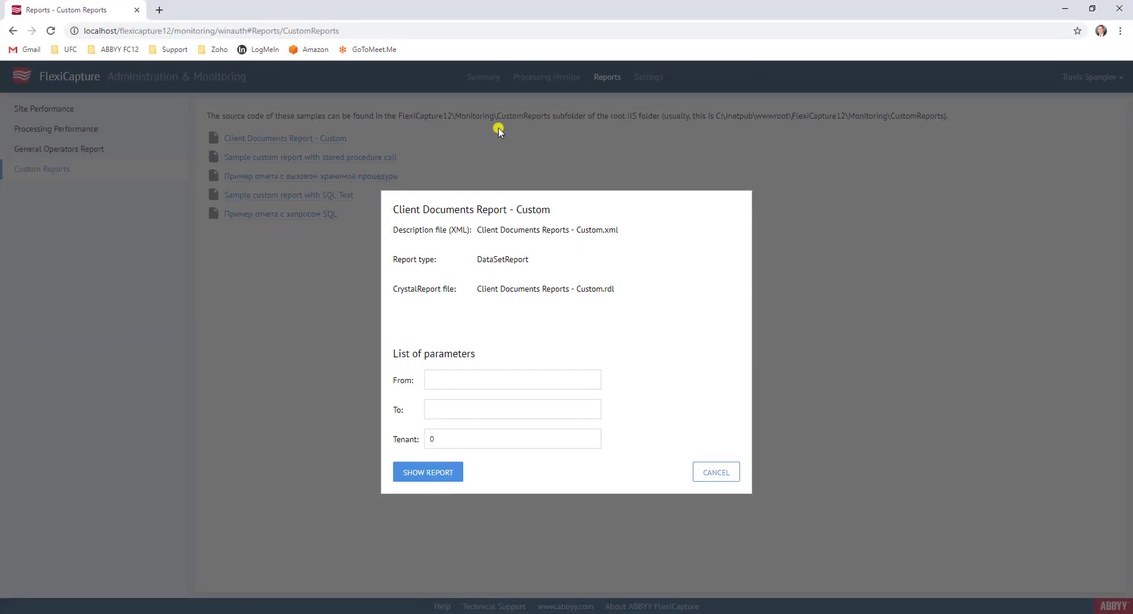
pyautogui.click(490, 385)
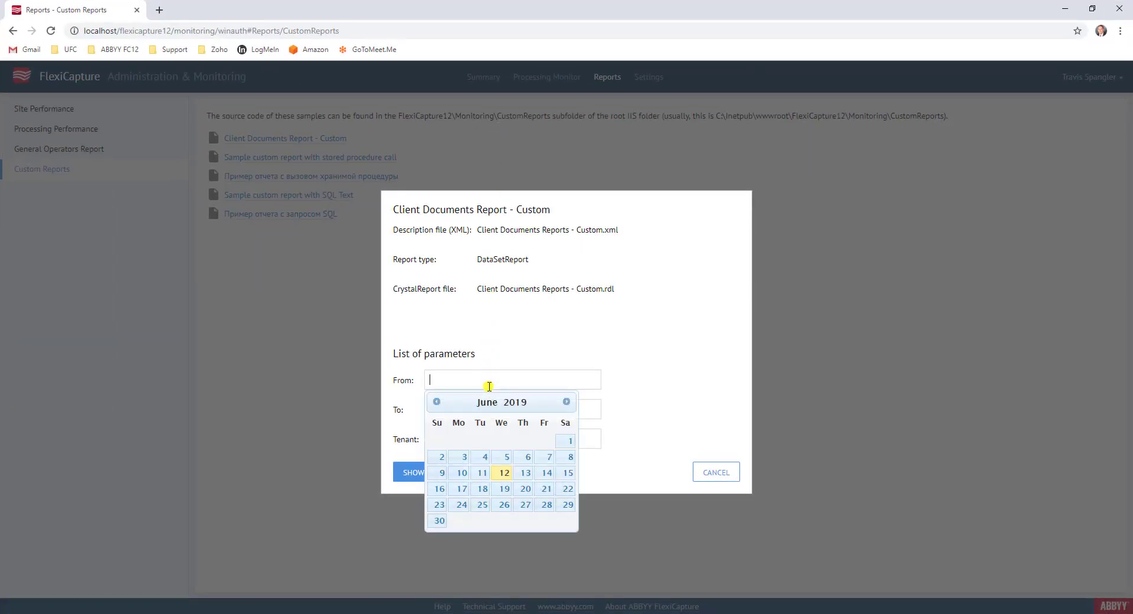
pyautogui.click(568, 439)
pyautogui.click(488, 409)
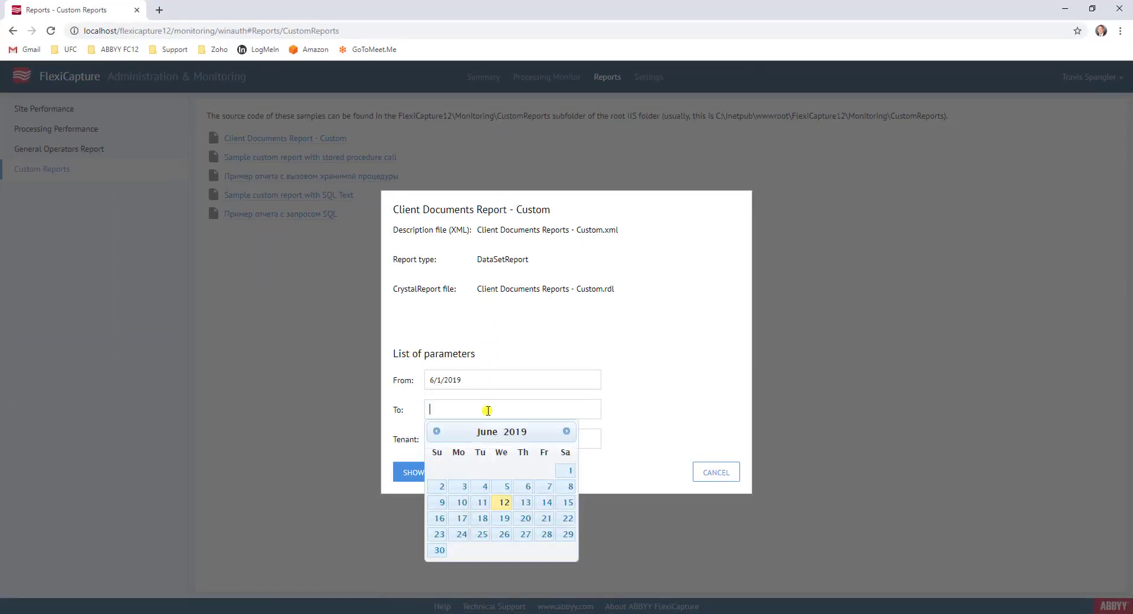
pyautogui.click(503, 503)
pyautogui.click(505, 378)
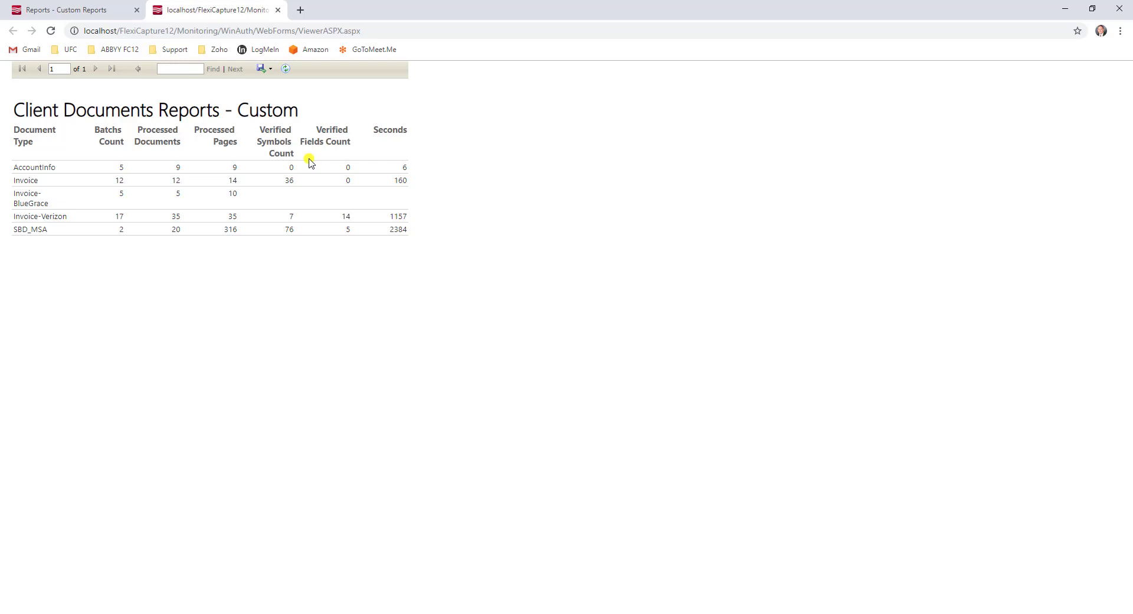
# Open the report viewer's export dropdown listing Excel, PDF and Word.
pyautogui.click(263, 69)
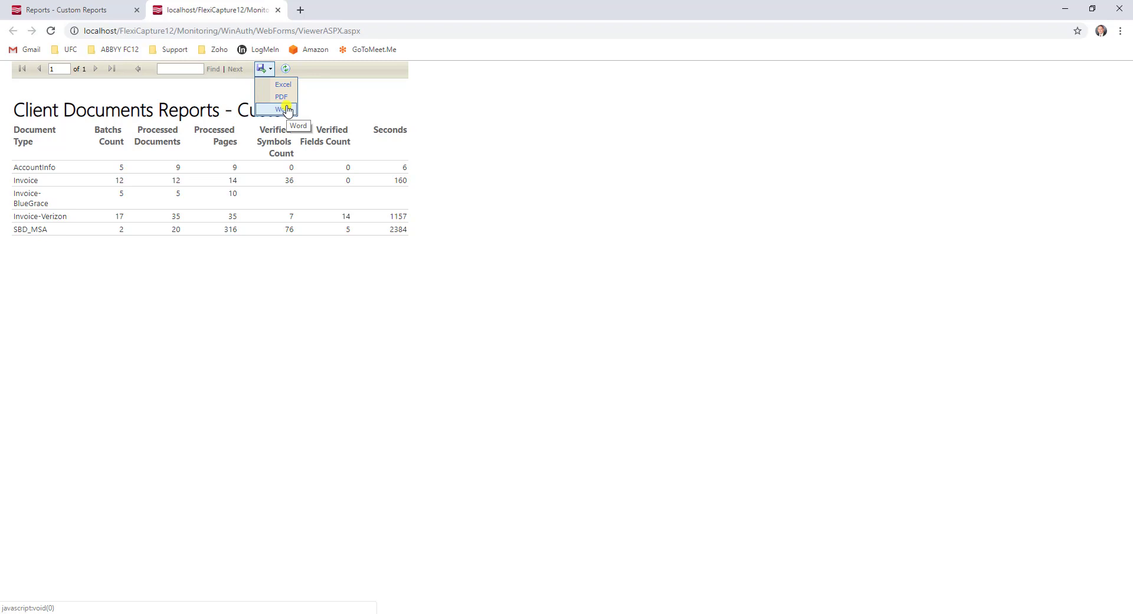
# Switch back to the Custom Reports page, now listing Client Documents Report - Custom among five reports.
pyautogui.click(57, 6)
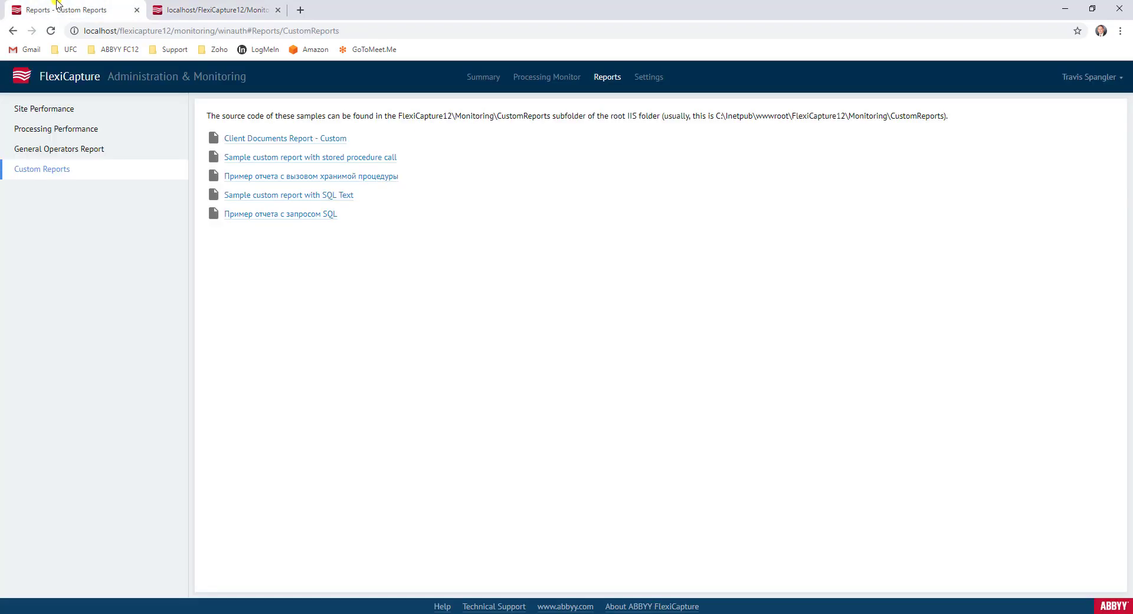